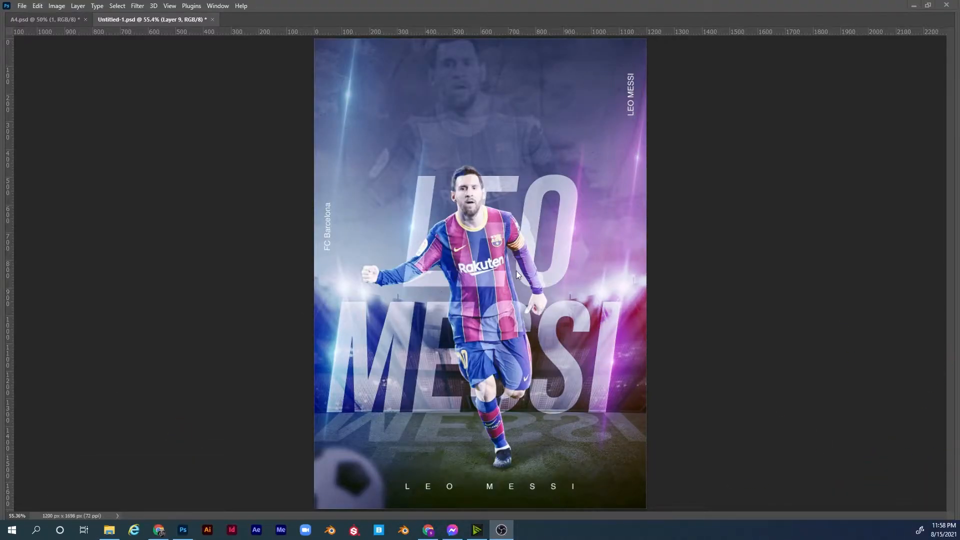
- Create a new portrait A4 print document with the resolution set to 72 pixels/inch
key("Tab")
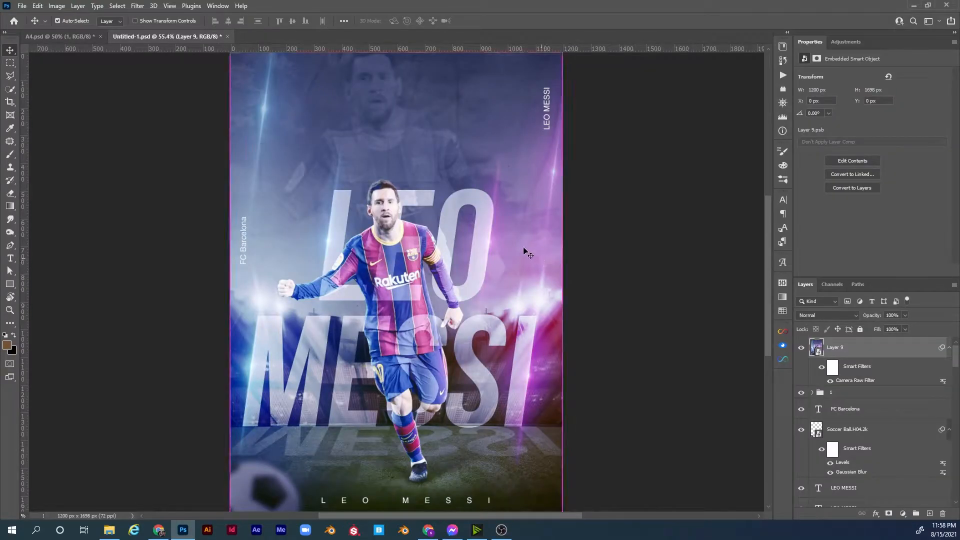
key("ctrl+n")
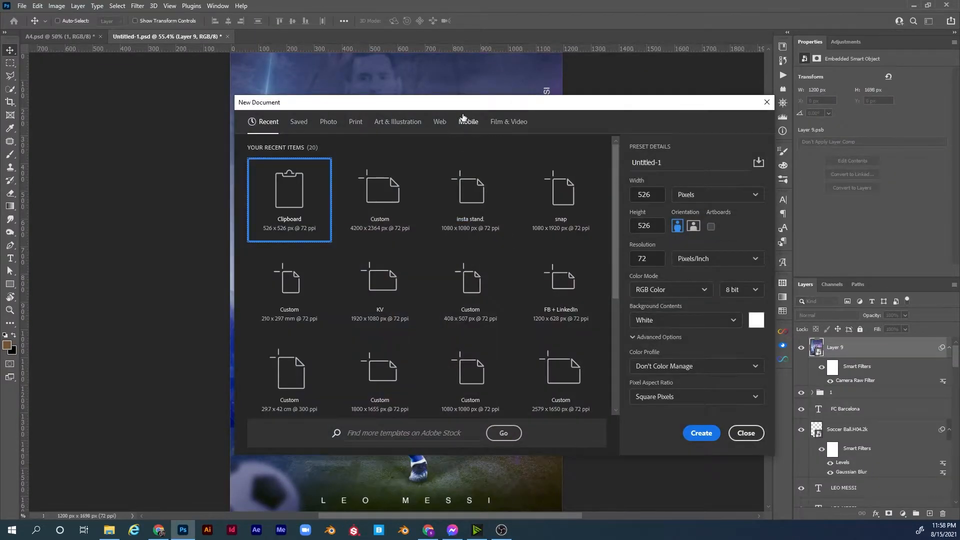
left_click(356, 122)
left_click(560, 209)
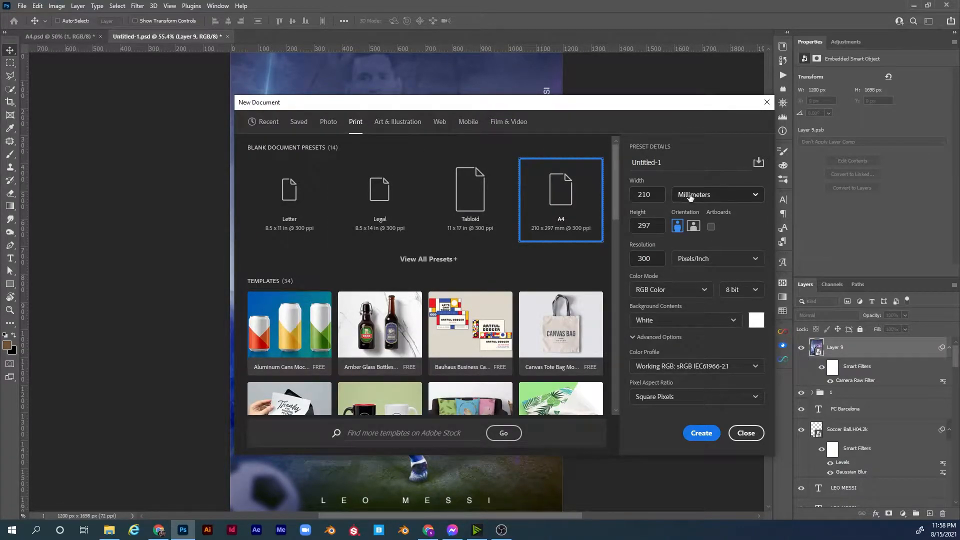
left_click(645, 258)
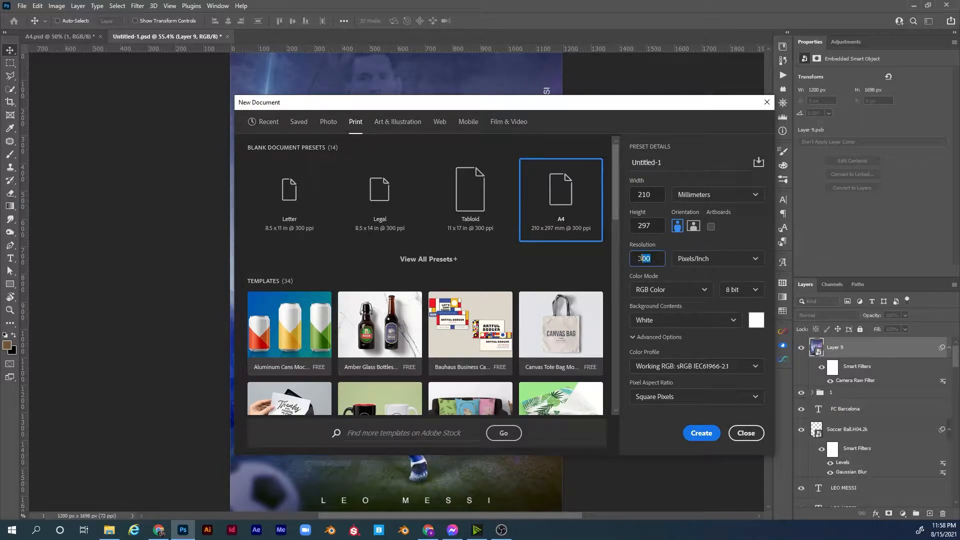
type("72")
left_click(701, 433)
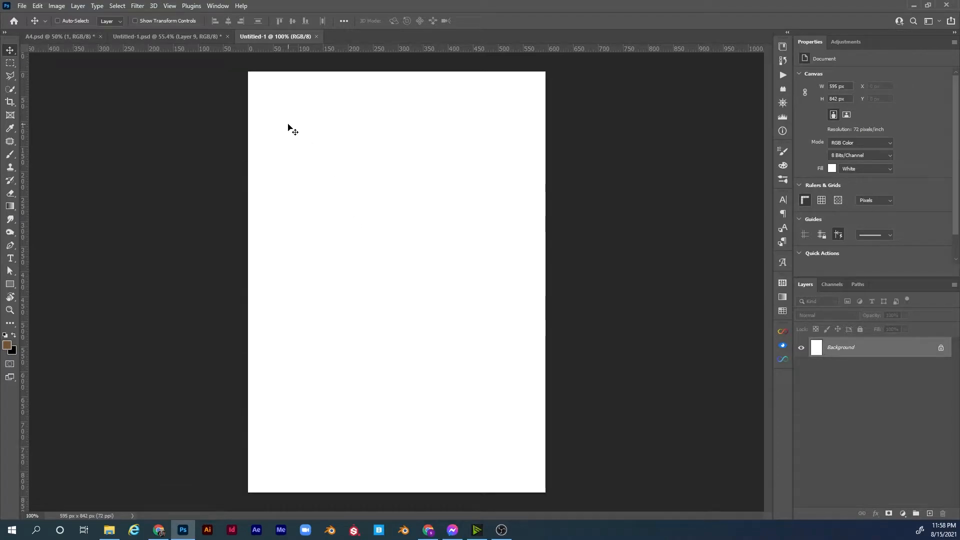
- Resize the blank document's image to a width of 1200 pixels, keeping its proportions
key("ctrl+alt+i")
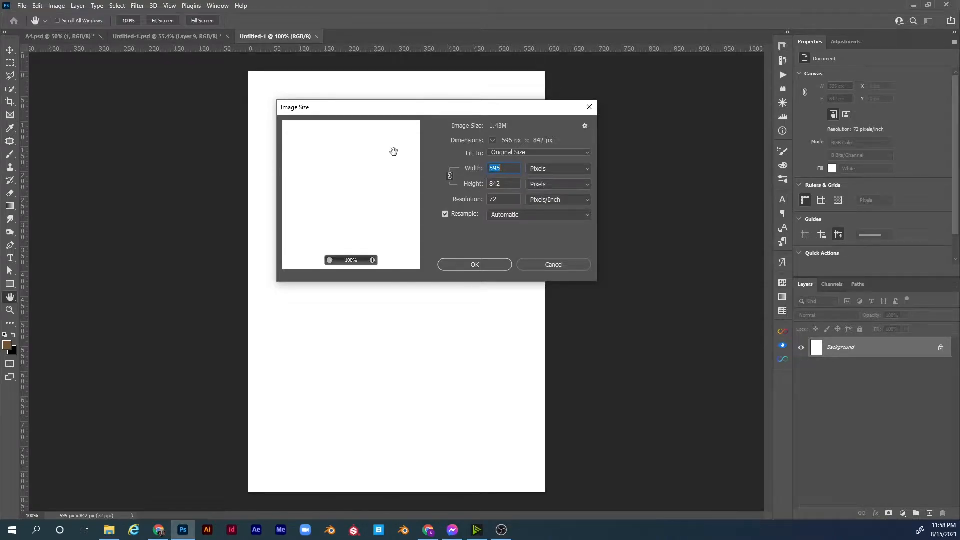
type("1200")
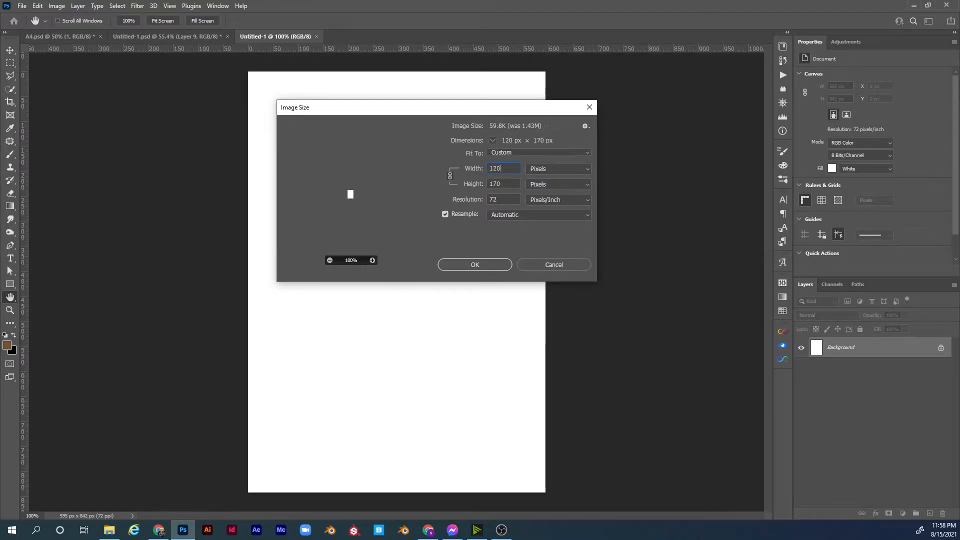
left_click(487, 265)
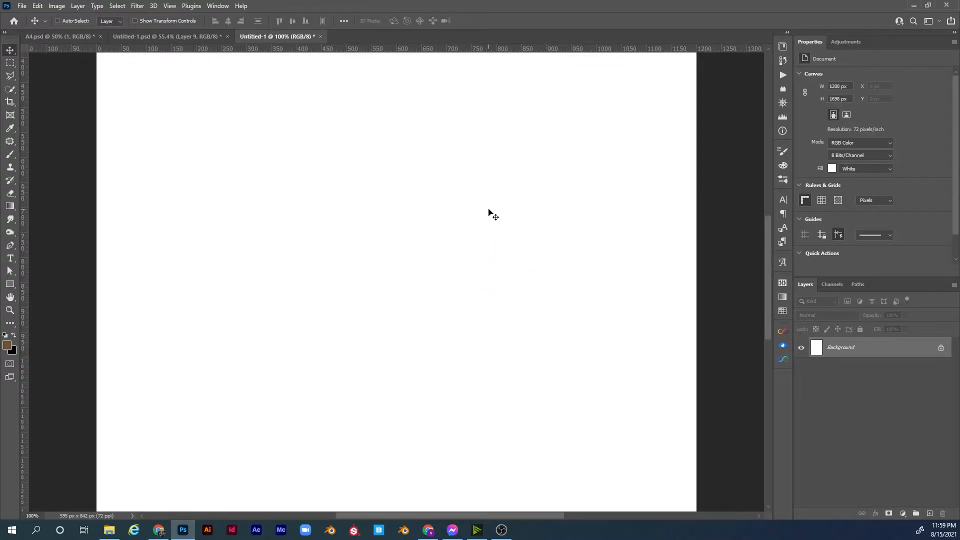
key("ctrl+0")
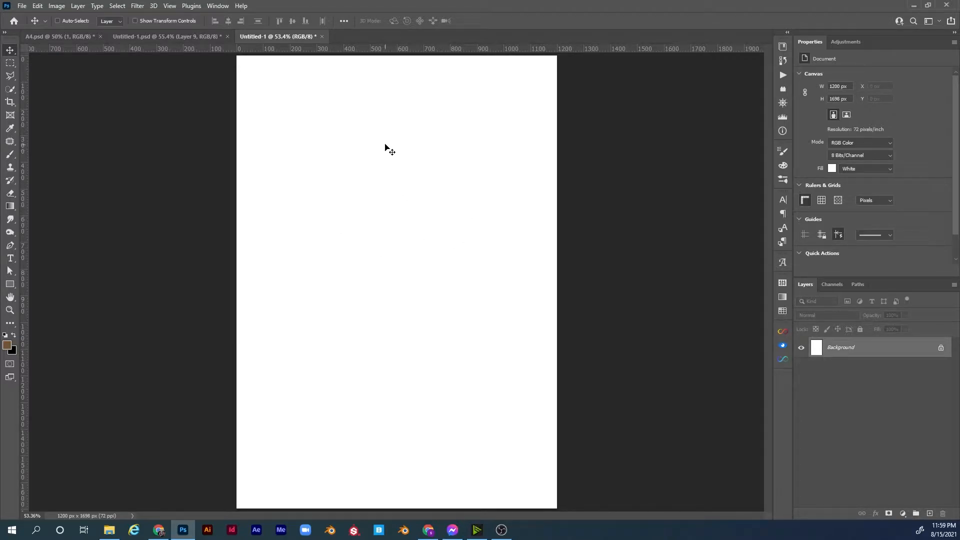
- Place the player photo af_messi_150221.jpg as an embedded smart object at its default size
left_click(22, 6)
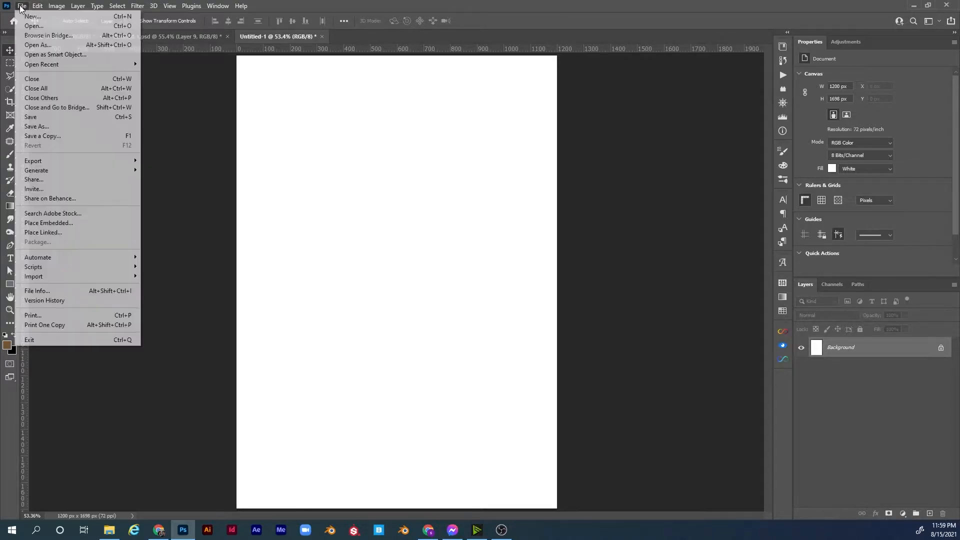
left_click(58, 223)
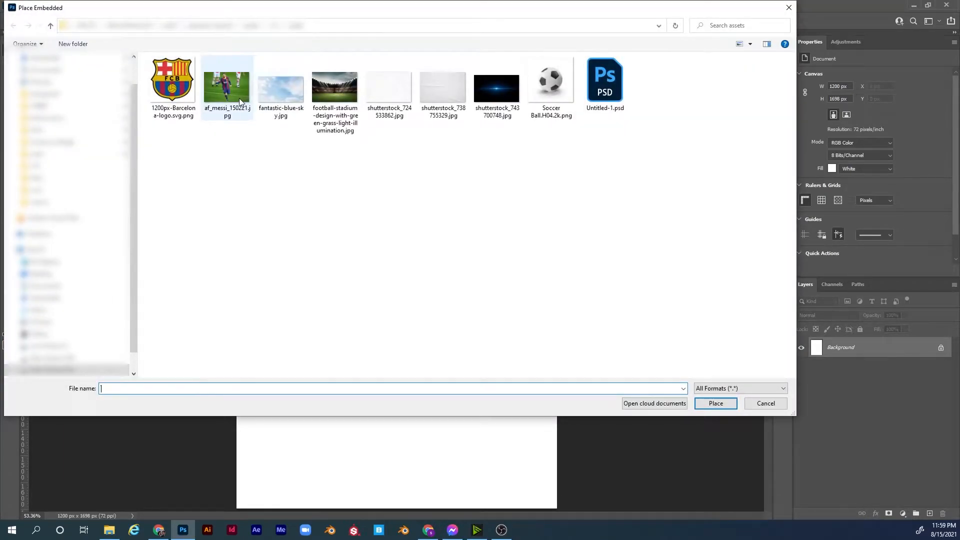
left_click(235, 99)
double_click(235, 97)
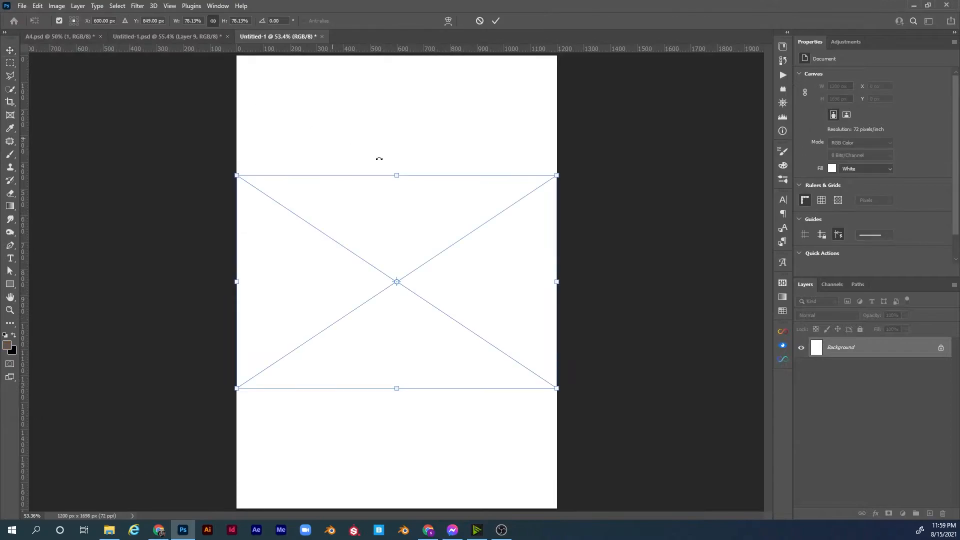
key("Return")
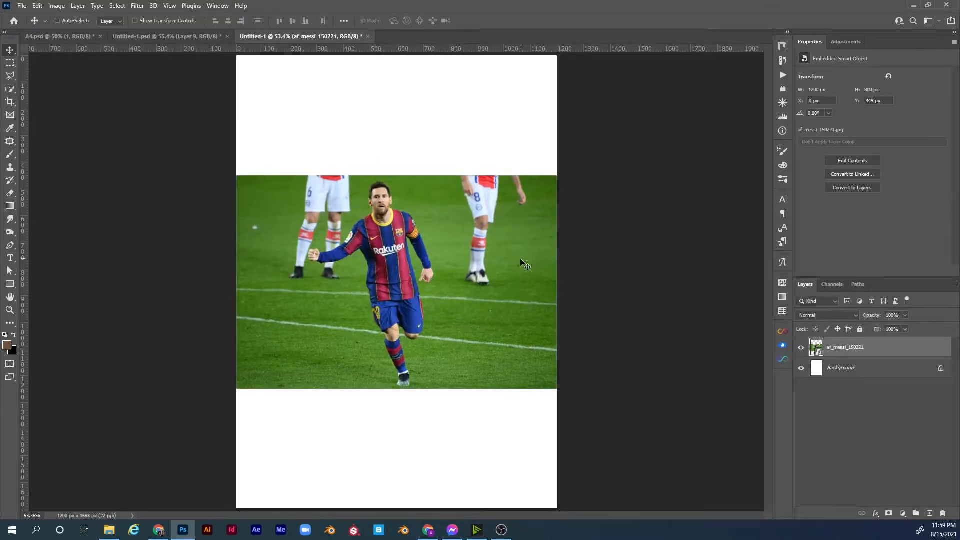
- Open the player photo's smart object contents and trace the player's shoulder and sleeve edge with a Pen tool path
double_click(818, 353)
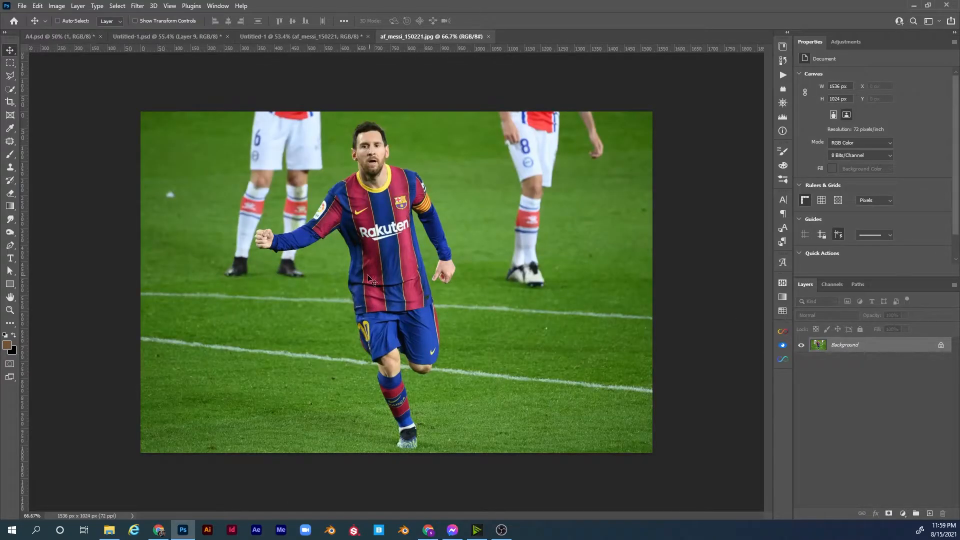
key("z")
left_click_drag(371, 215, 623, 322)
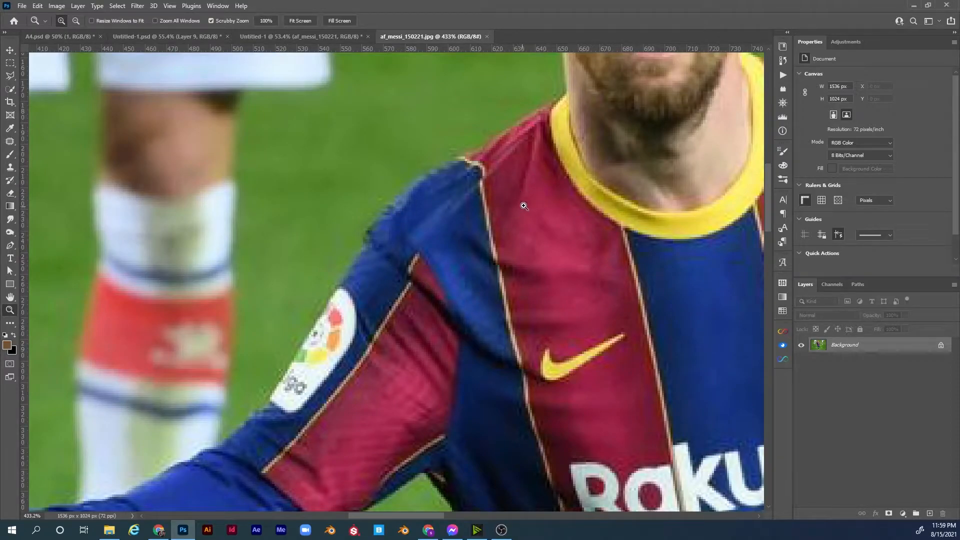
key("p")
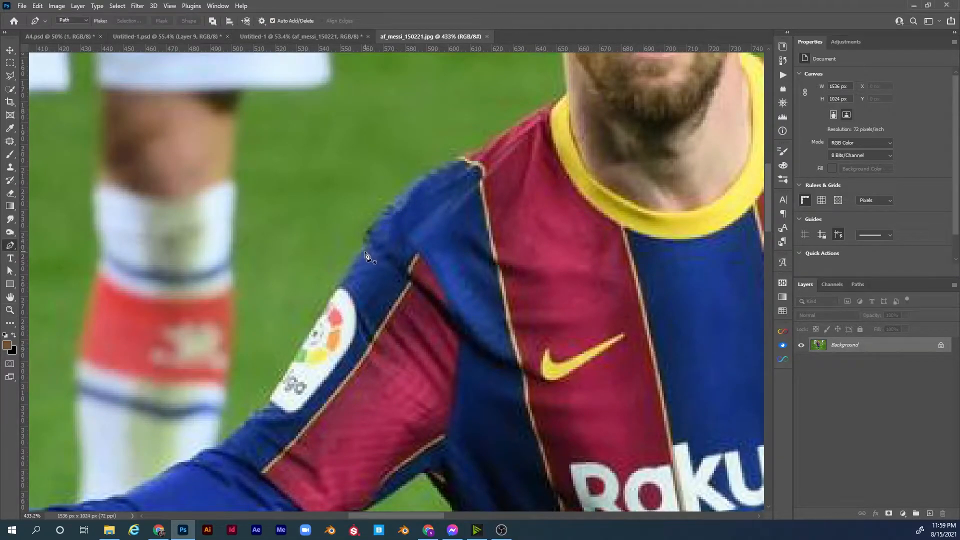
left_click(363, 253)
left_click_drag(329, 303, 353, 256)
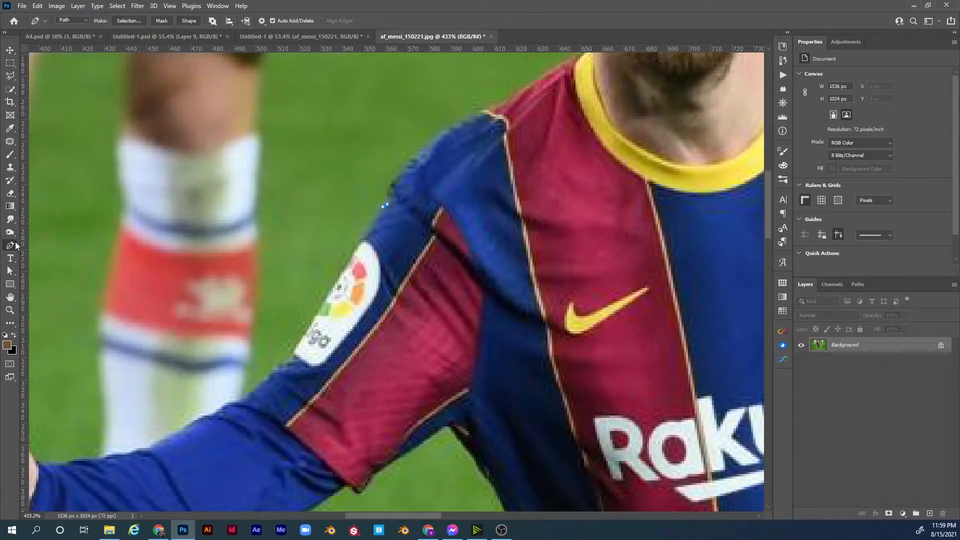
left_click_drag(326, 296, 317, 314)
left_click_drag(295, 361, 282, 338)
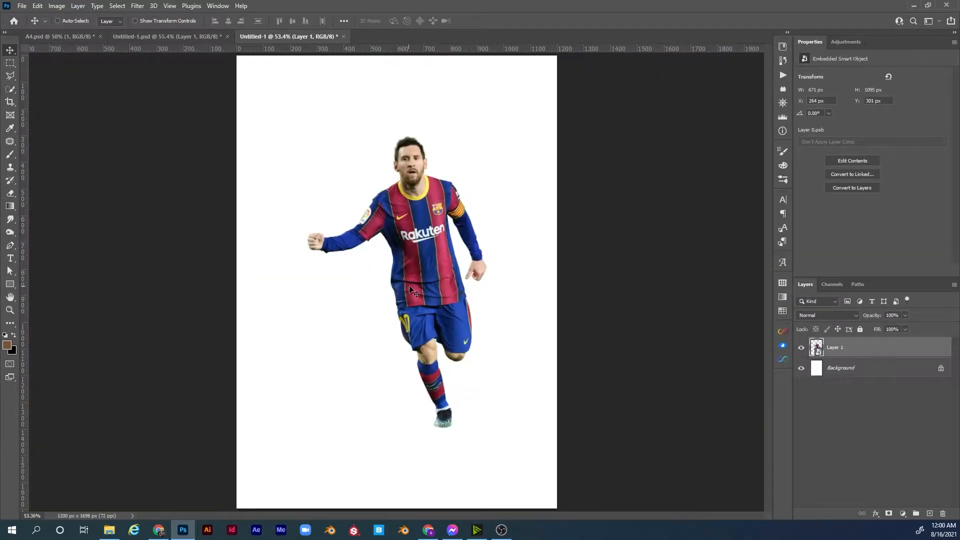
- Move the player cutout lower on the page and scale it down to about 600 × 980 px
left_click_drag(436, 292, 412, 311)
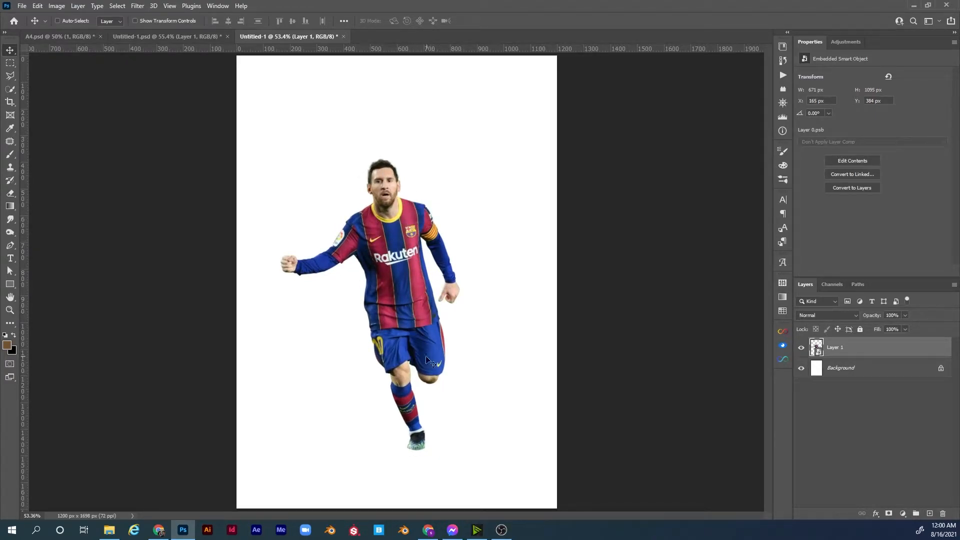
mouse_move(420, 356)
left_mouse_down()
mouse_move(422, 297)
mouse_move(413, 349)
left_mouse_up()
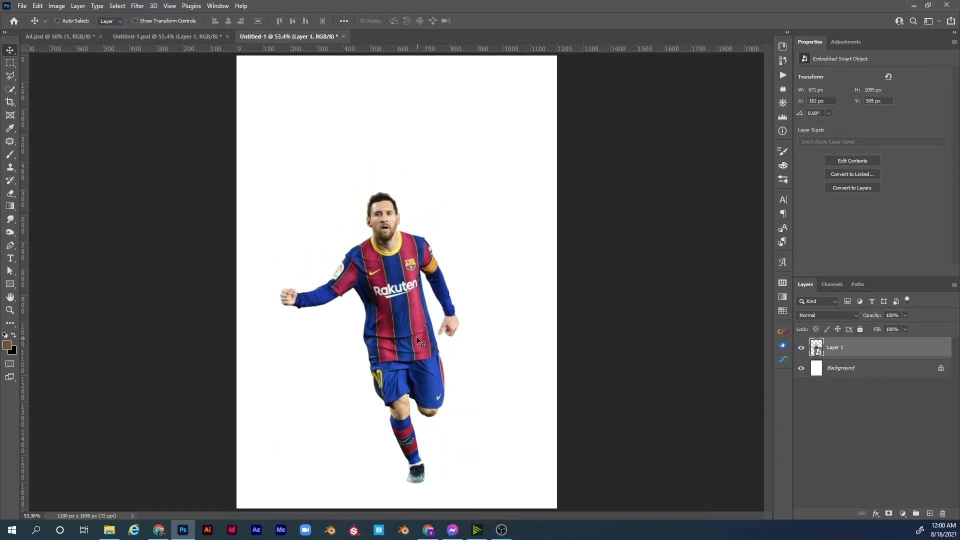
key("ctrl")
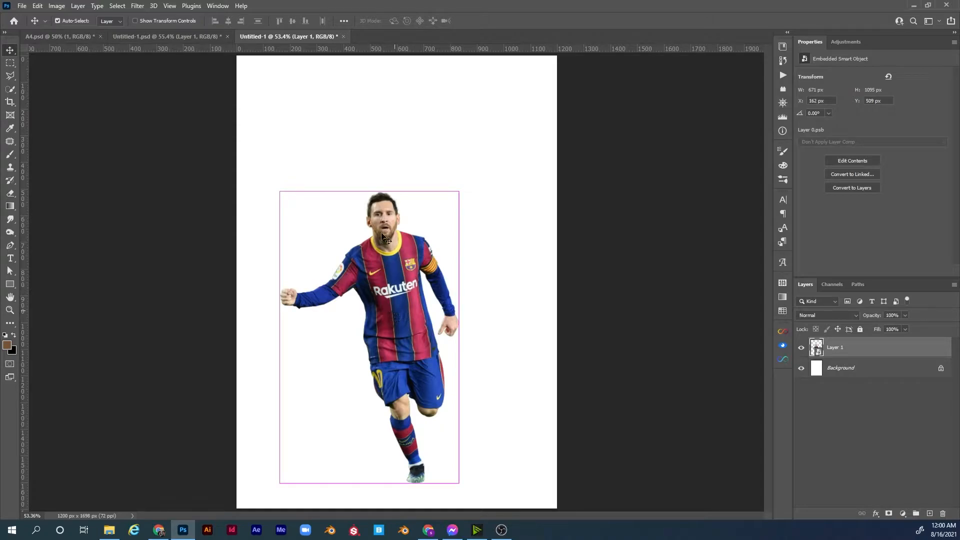
key("ctrl+t")
left_click_drag(372, 191, 371, 220)
left_click_drag(394, 273, 396, 264)
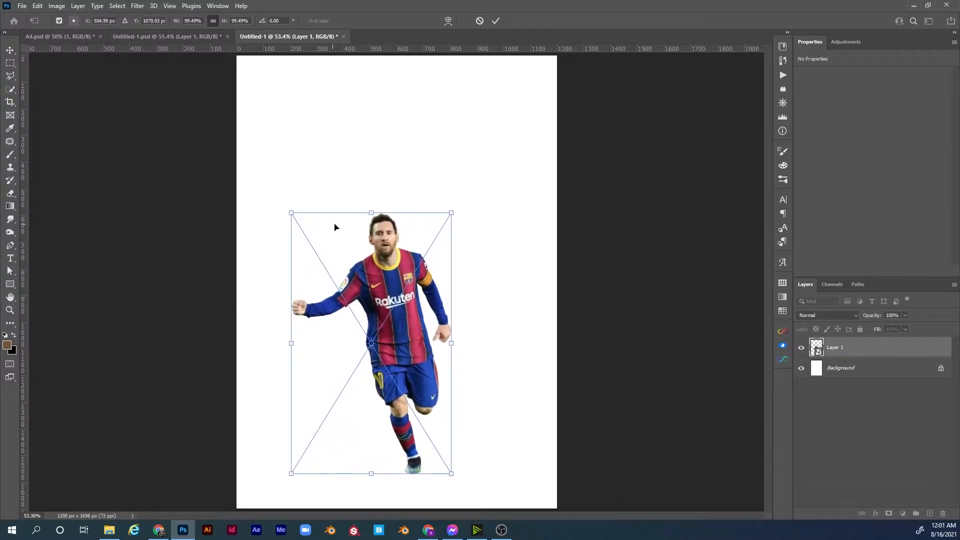
key("Return")
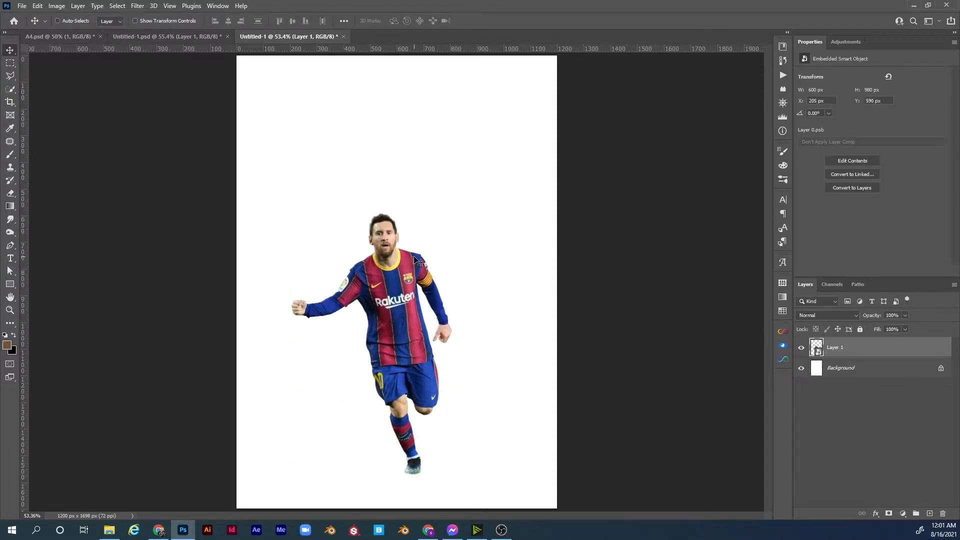
- Place the football stadium image behind the player, enlarged to about 1766 × 1176 px and filling the lower part of the page
left_click(22, 6)
left_click(87, 222)
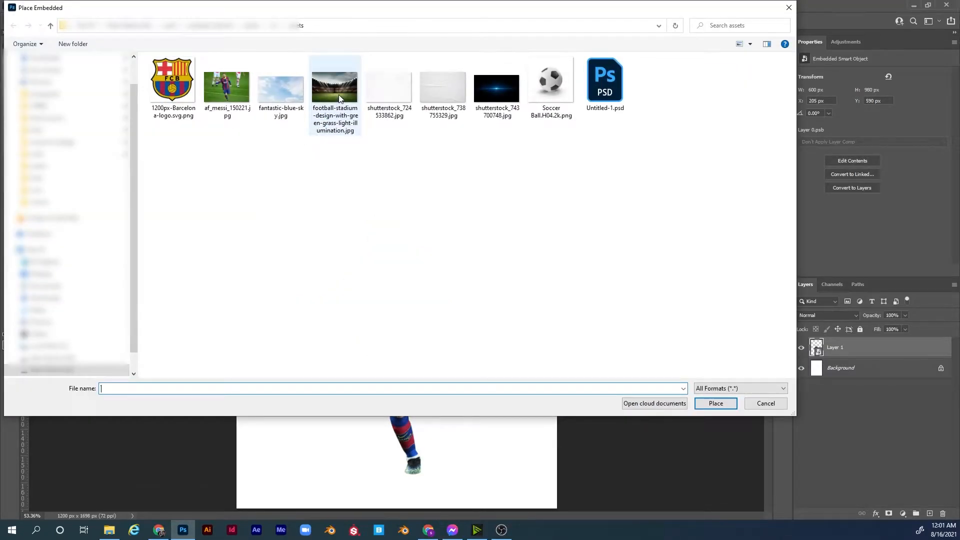
double_click(338, 95)
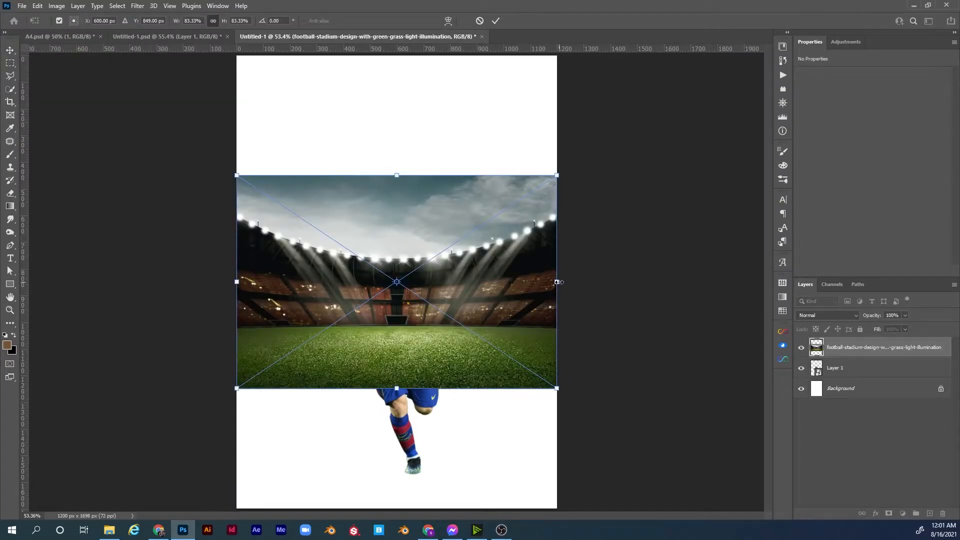
left_click_drag(557, 282, 632, 282)
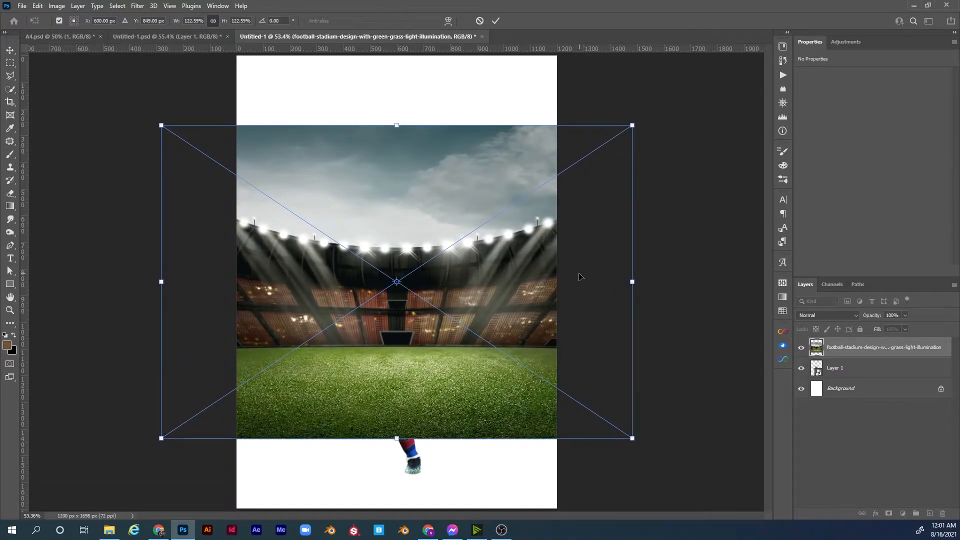
key("Return")
mouse_move(843, 348)
left_mouse_down()
mouse_move(843, 375)
mouse_move(840, 364)
left_mouse_up()
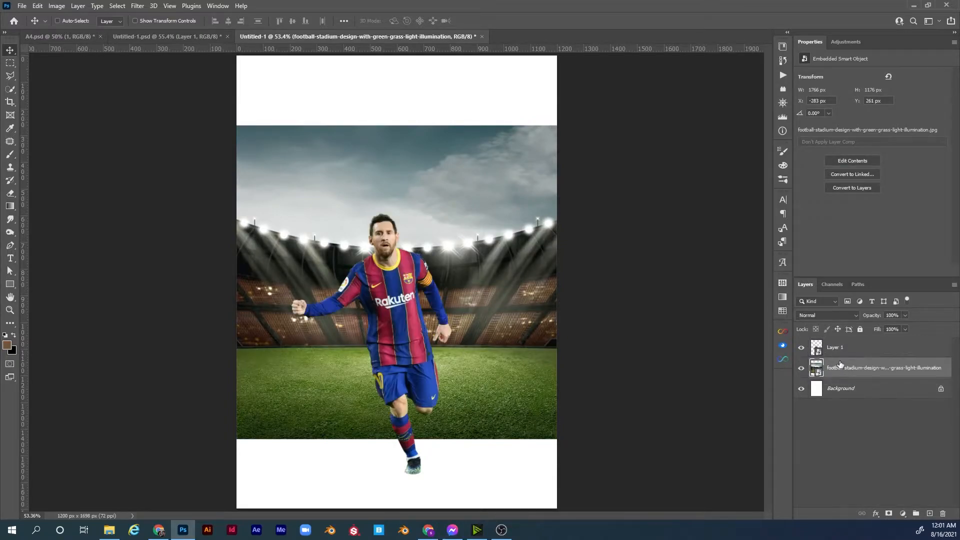
left_click_drag(433, 210, 450, 291)
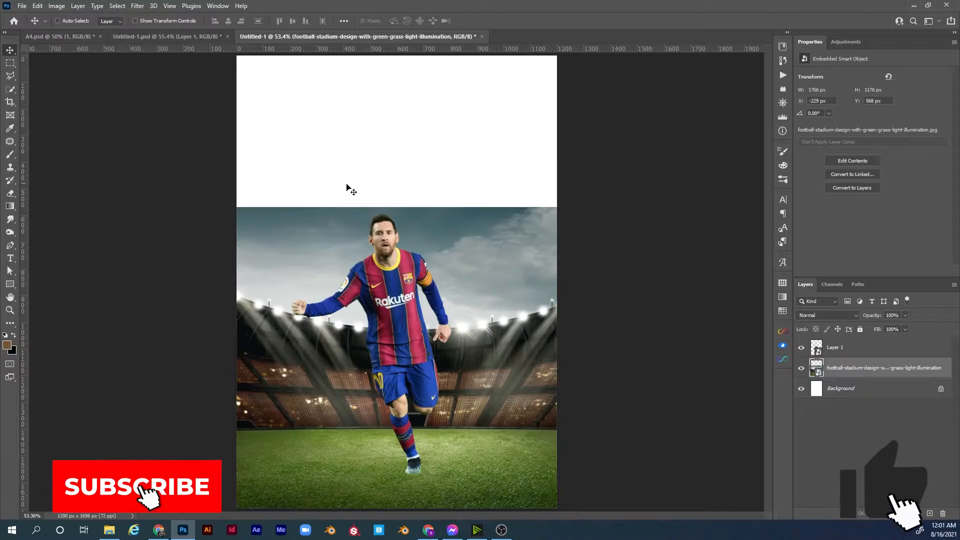
- Place fantastic-blue-sky.jpg beneath the stadium layer, enlarged to about 1393 × 784 px and covering the upper part of the page
left_click(22, 6)
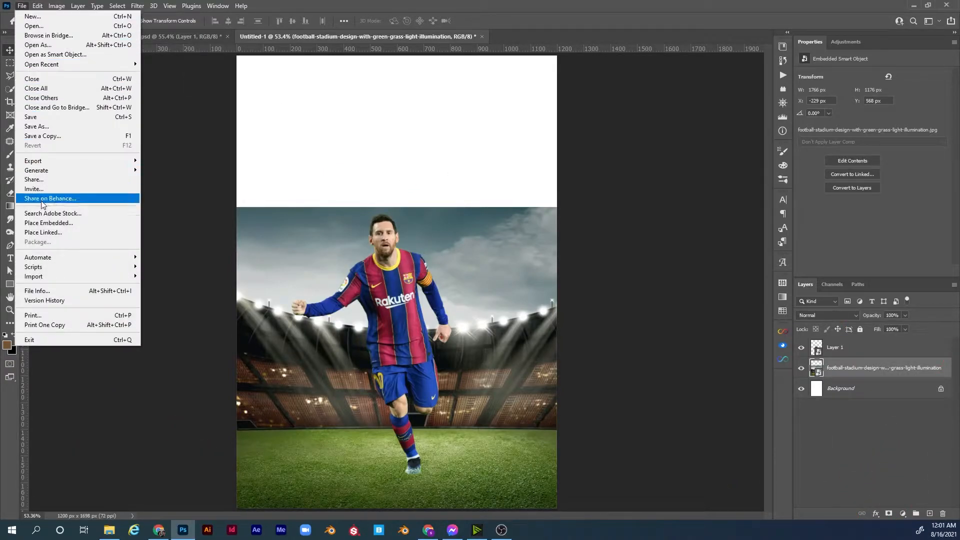
left_click(49, 222)
double_click(284, 93)
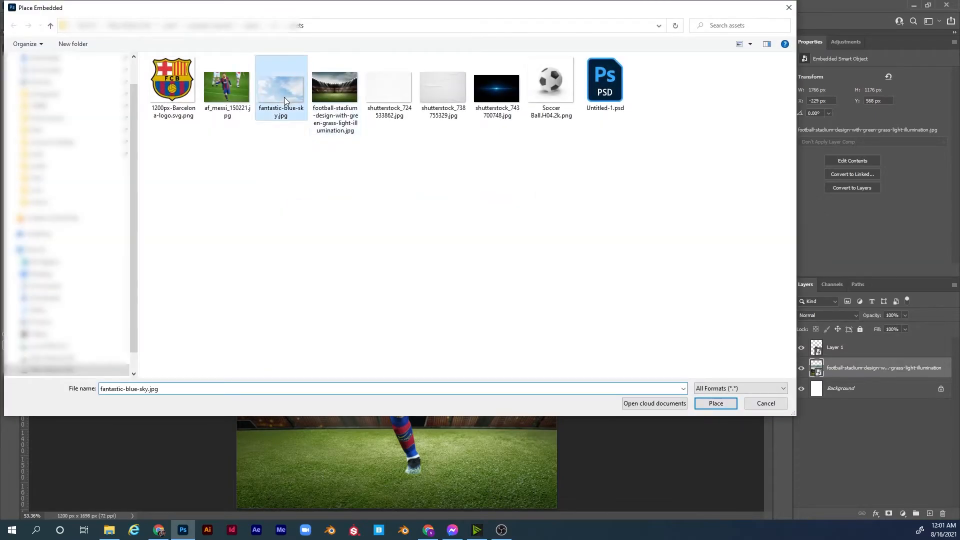
left_click_drag(452, 279, 582, 281)
left_click_drag(531, 305, 516, 169)
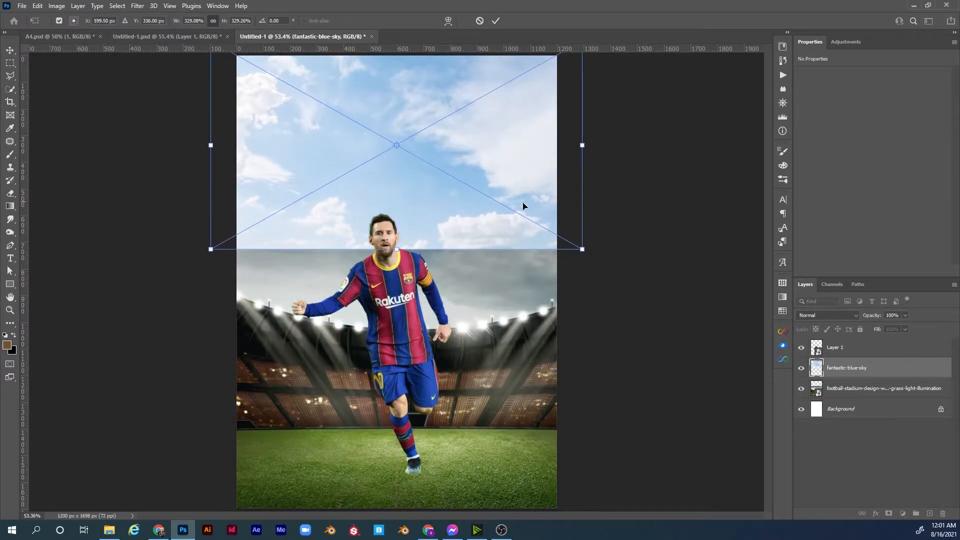
key("Return")
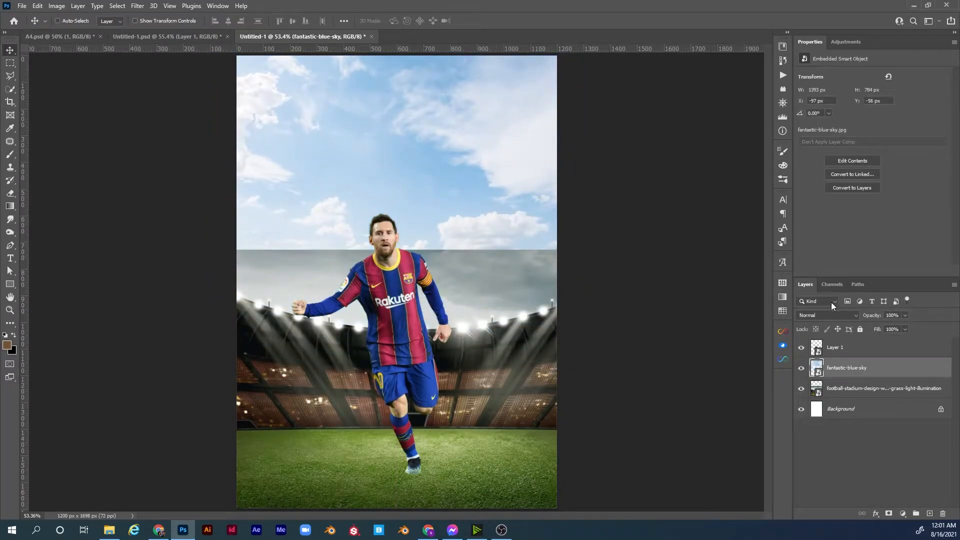
left_click_drag(852, 376, 852, 396)
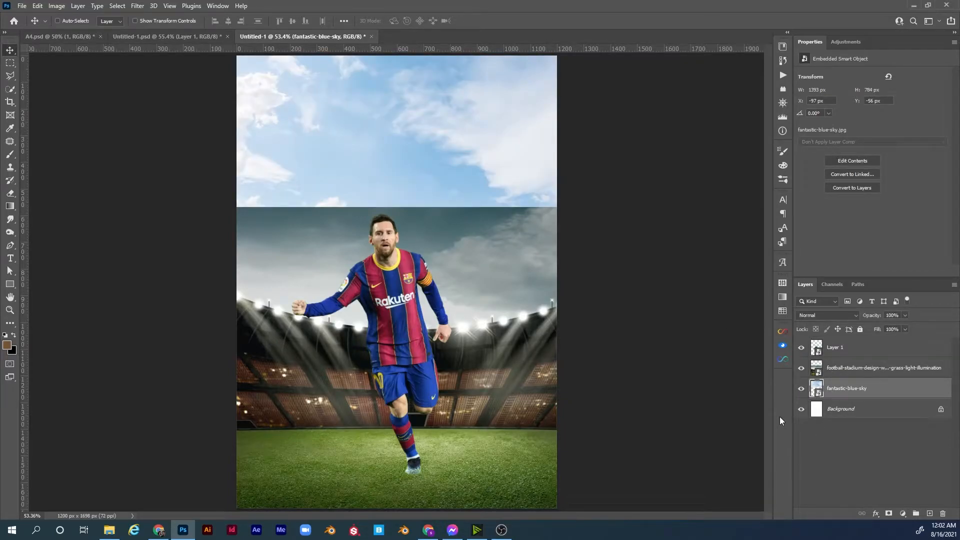
- Apply Hue/Saturation to the fantastic-blue-sky layer with Hue -13, Saturation -51 and Lightness -50
key("ctrl+u")
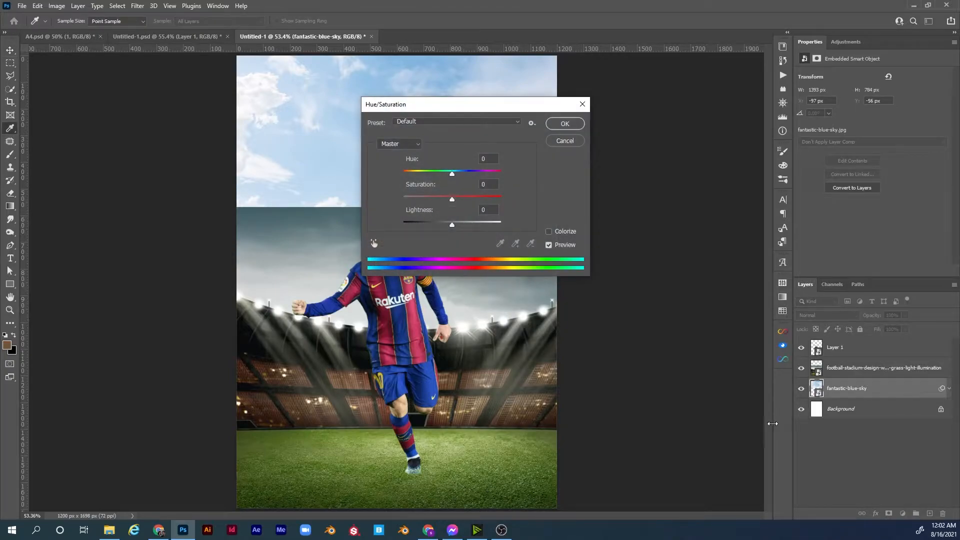
left_click_drag(503, 114, 740, 136)
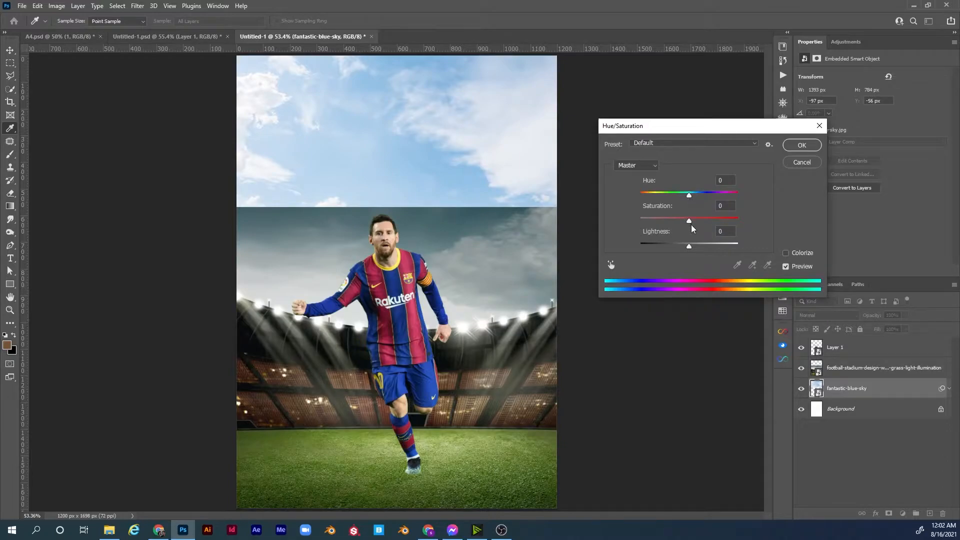
left_click_drag(683, 220, 675, 244)
left_click_drag(689, 195, 665, 244)
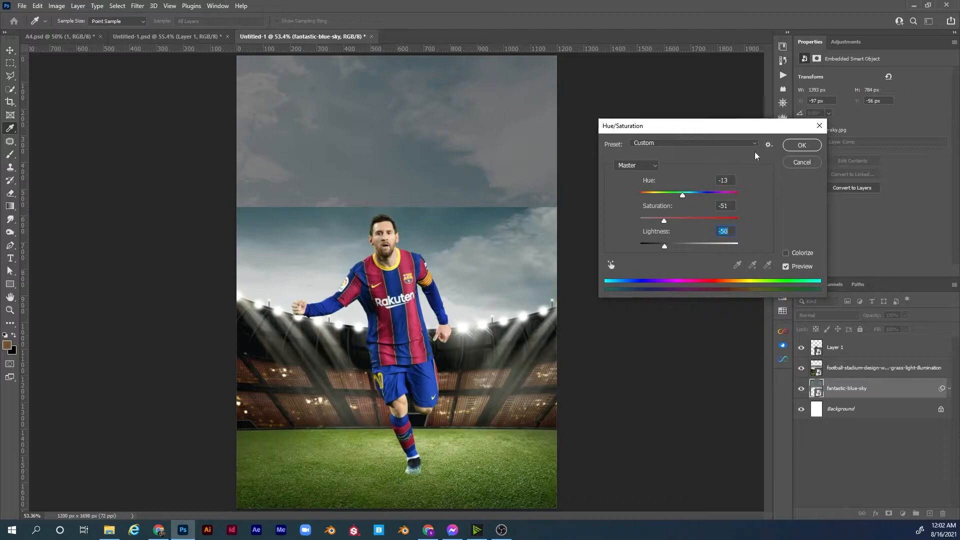
left_click(800, 146)
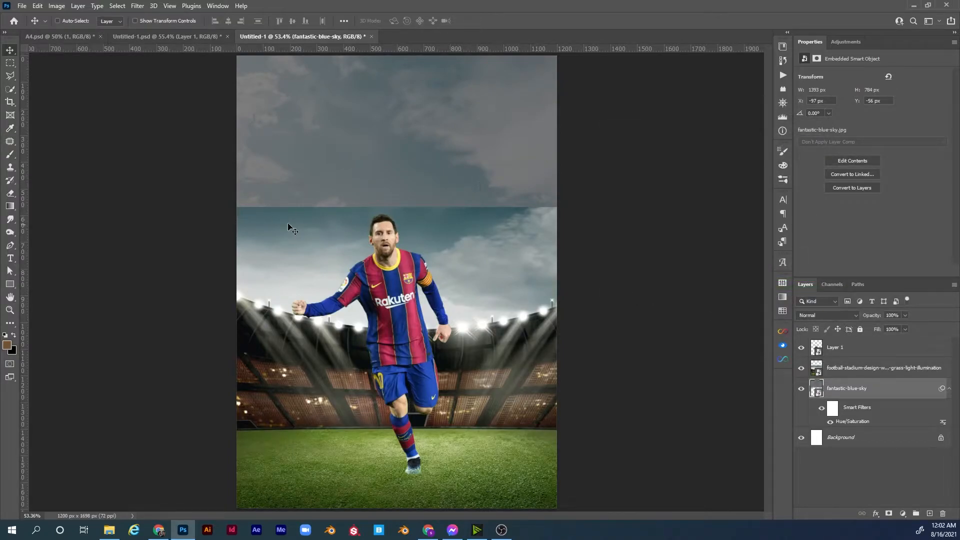
- Add a layer mask to the stadium layer and paint its upper edge with a soft black brush at 20% opacity to blend it into the sky
left_click(834, 372)
left_click(891, 513)
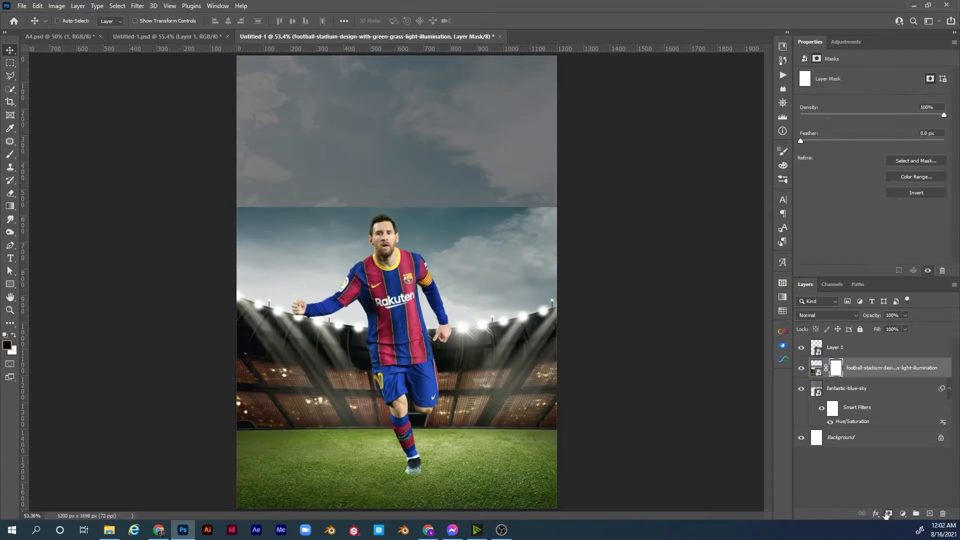
key("b")
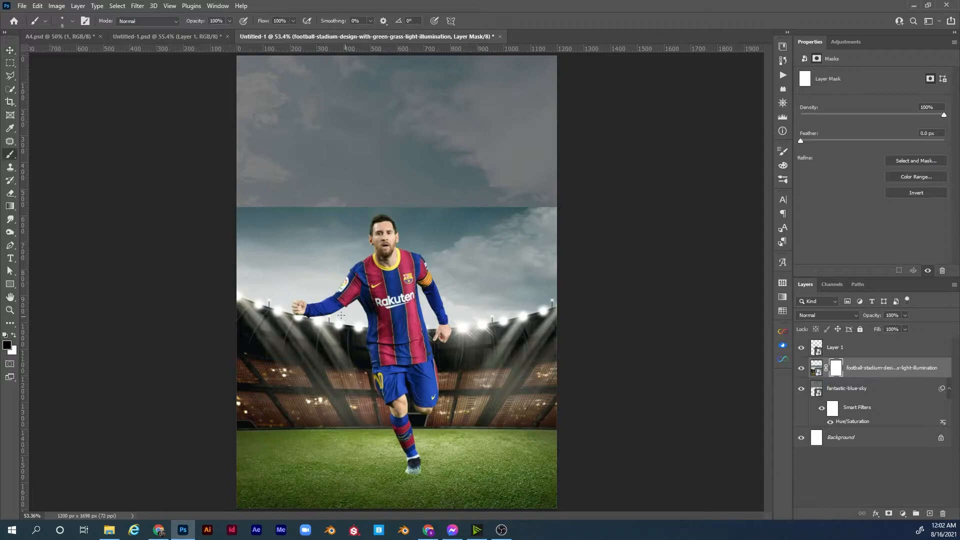
mouse_move(362, 232)
left_mouse_down()
mouse_move(352, 232)
mouse_move(380, 233)
mouse_move(369, 232)
mouse_move(353, 111)
mouse_move(369, 122)
left_mouse_up()
mouse_move(387, 225)
left_mouse_down()
mouse_move(428, 221)
mouse_move(383, 223)
left_mouse_up()
key("2")
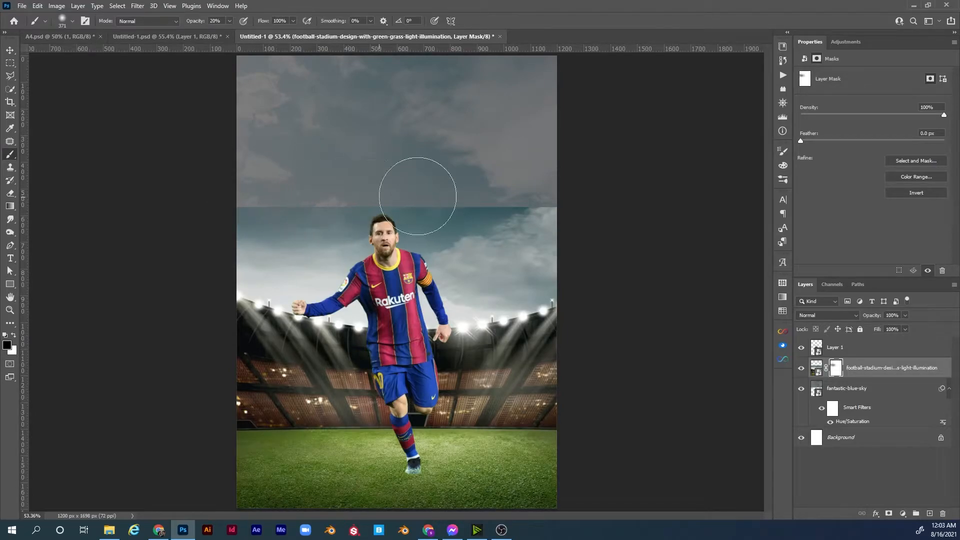
mouse_move(471, 193)
left_mouse_down()
mouse_move(519, 188)
mouse_move(488, 181)
mouse_move(294, 188)
mouse_move(332, 180)
mouse_move(229, 197)
left_mouse_up()
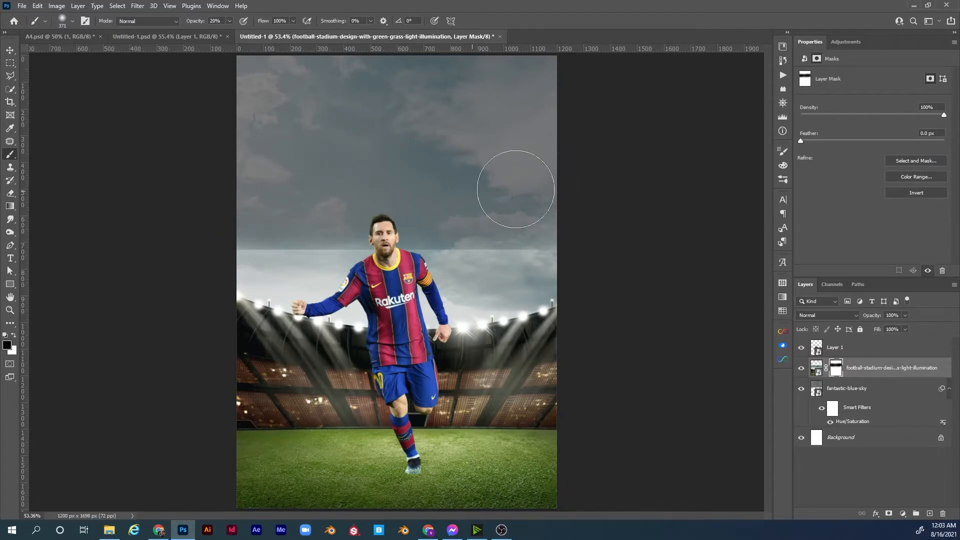
- Enlarge the fantastic-blue-sky layer to about 1607 × 905 px so it extends farther down behind the stadium
left_click(850, 390)
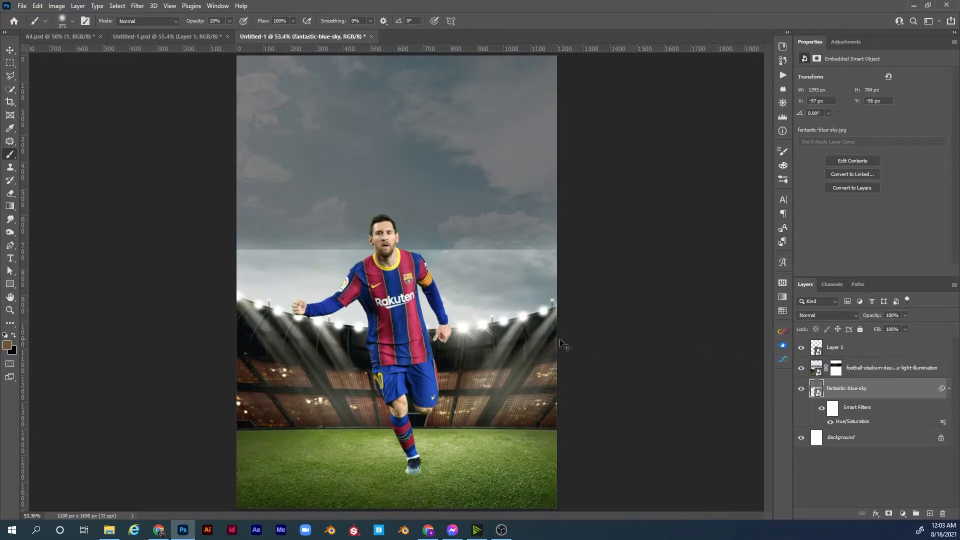
key("ctrl+t")
left_click_drag(397, 250, 400, 276)
key("Return")
key("b")
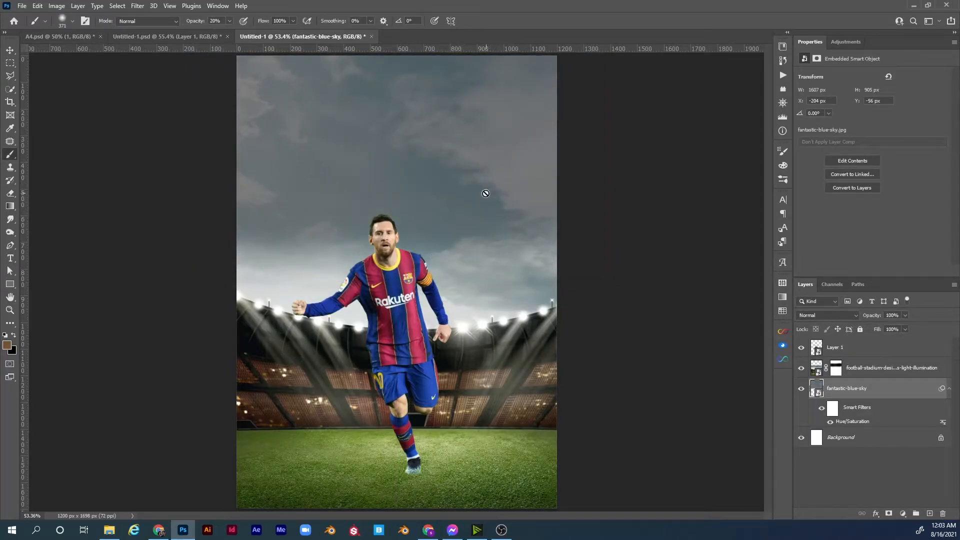
- Set the Lightness of the sky's Hue/Saturation smart filter to -33
double_click(854, 421)
left_click_drag(666, 245, 676, 245)
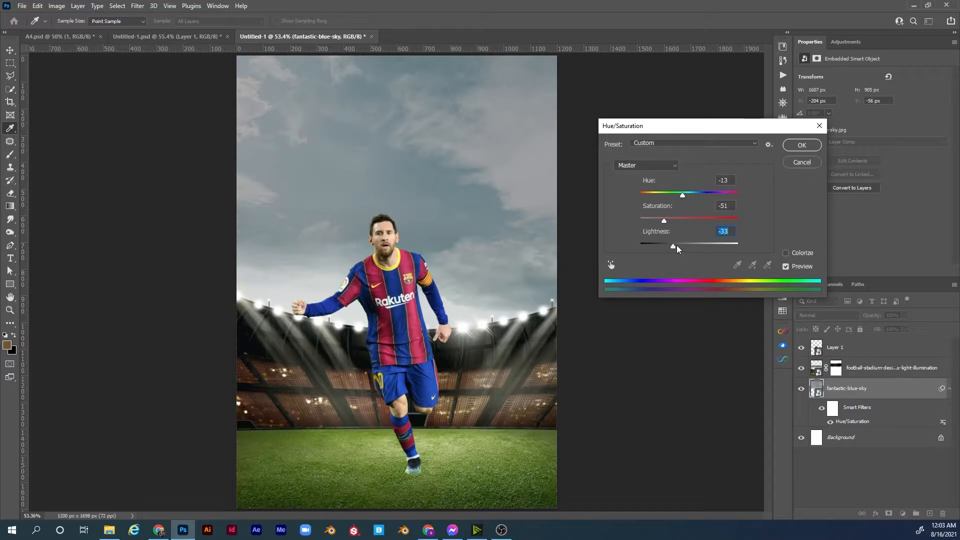
left_click(802, 145)
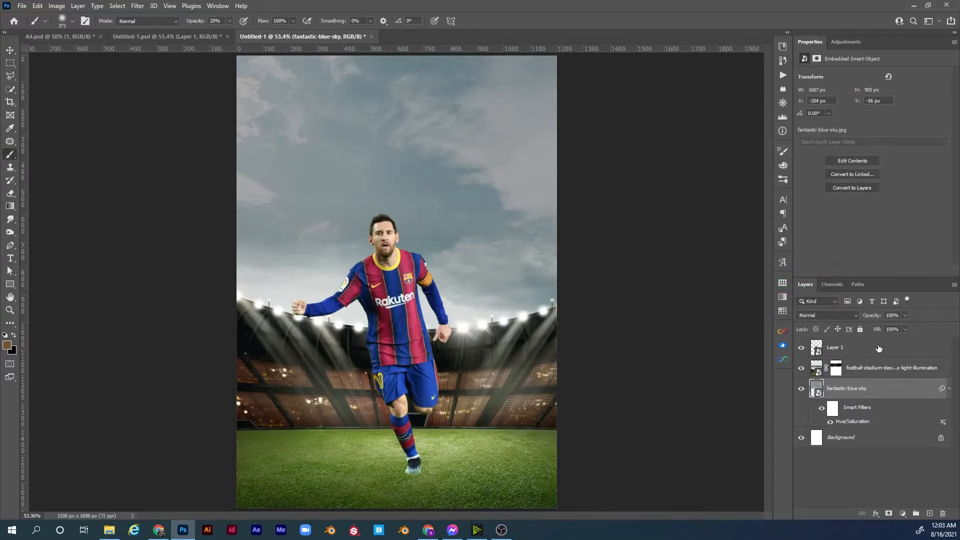
- Touch up the stadium layer's mask with the 20% black brush where the stadium's clouds meet the sky
key("z")
left_click_drag(385, 207, 394, 206)
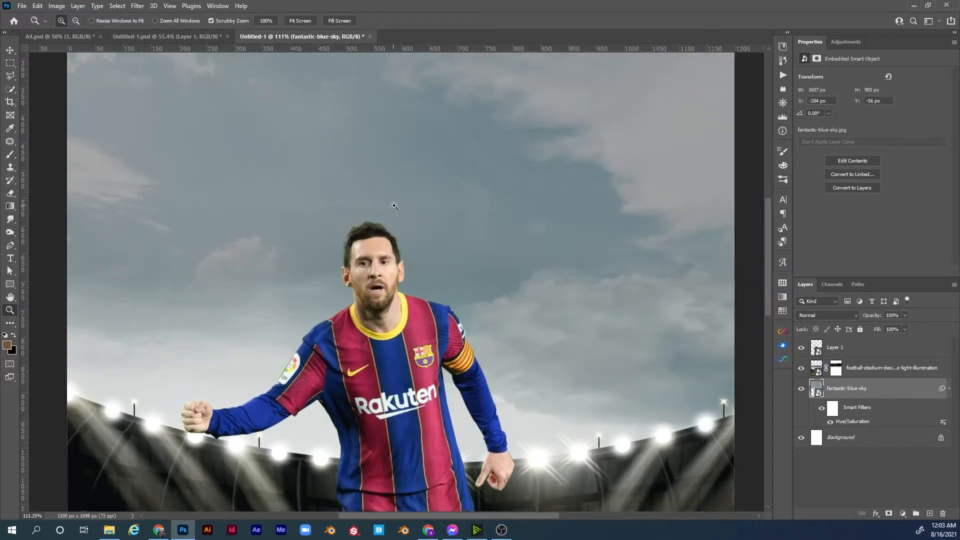
left_click(836, 368)
left_click_drag(312, 289, 306, 289)
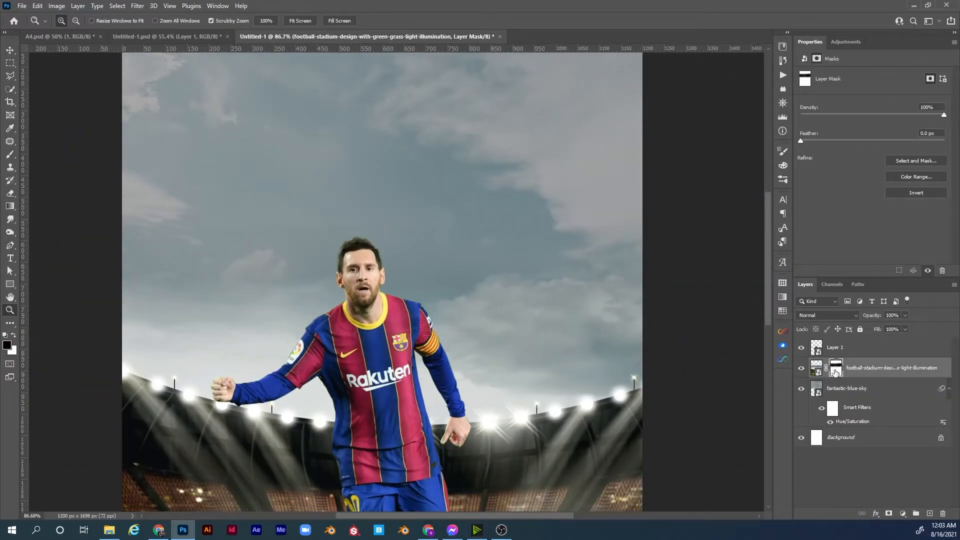
key("b")
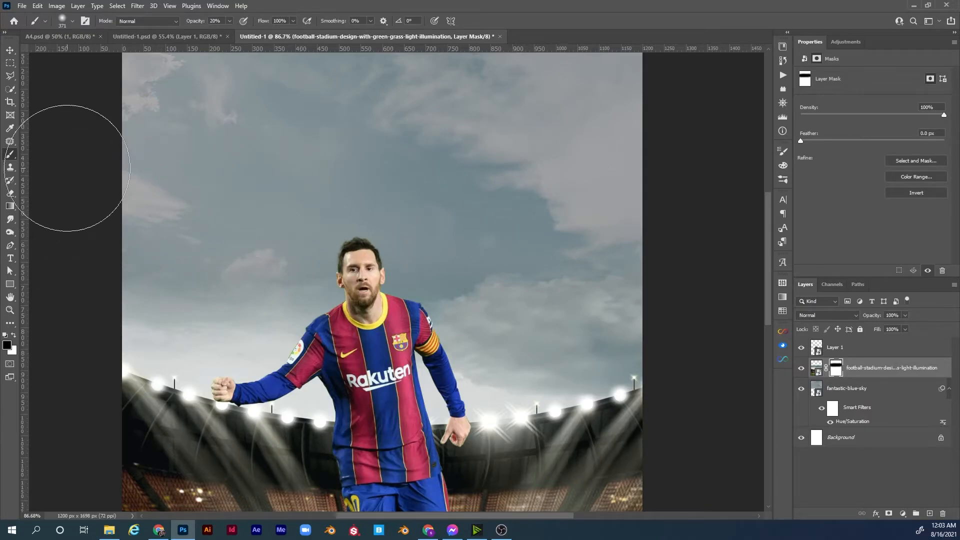
scroll(67, 169, "down", 3)
left_click_drag(579, 215, 540, 197)
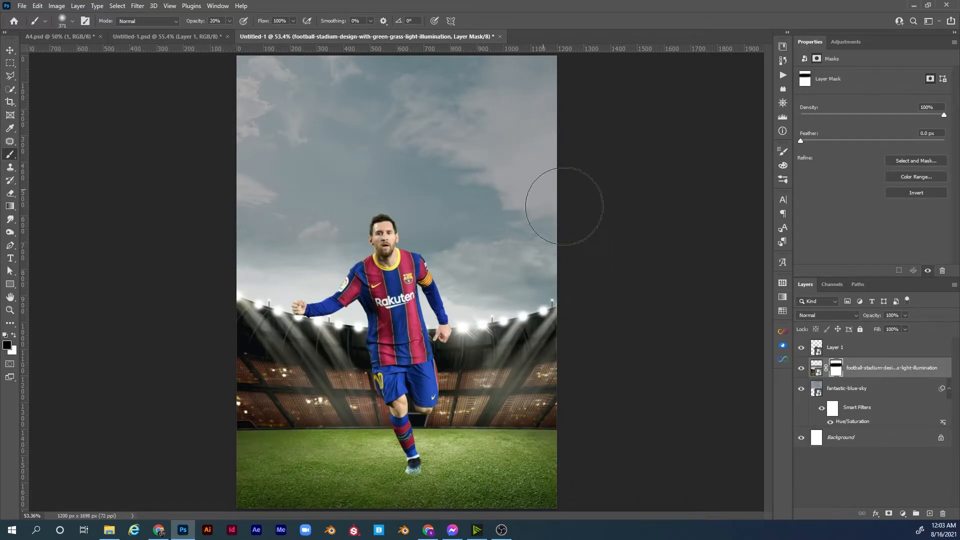
- Paint a sampled grey-blue sky colour over the upper-right clouds on a new layer above the stadium, using a large soft brush at 10% opacity
left_click(930, 512)
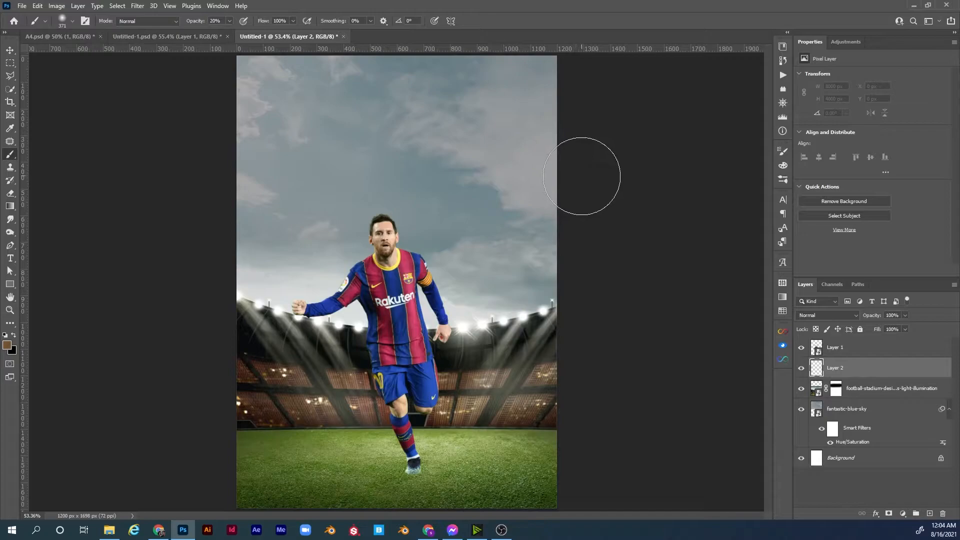
left_click(541, 279, "alt")
left_click(223, 21)
mouse_move(552, 167)
left_mouse_down()
mouse_move(542, 223)
mouse_move(519, 232)
mouse_move(521, 244)
mouse_move(521, 172)
mouse_move(499, 214)
mouse_move(506, 277)
mouse_move(514, 133)
left_mouse_up()
key("bracketright")
key("bracketright")
key("bracketright")
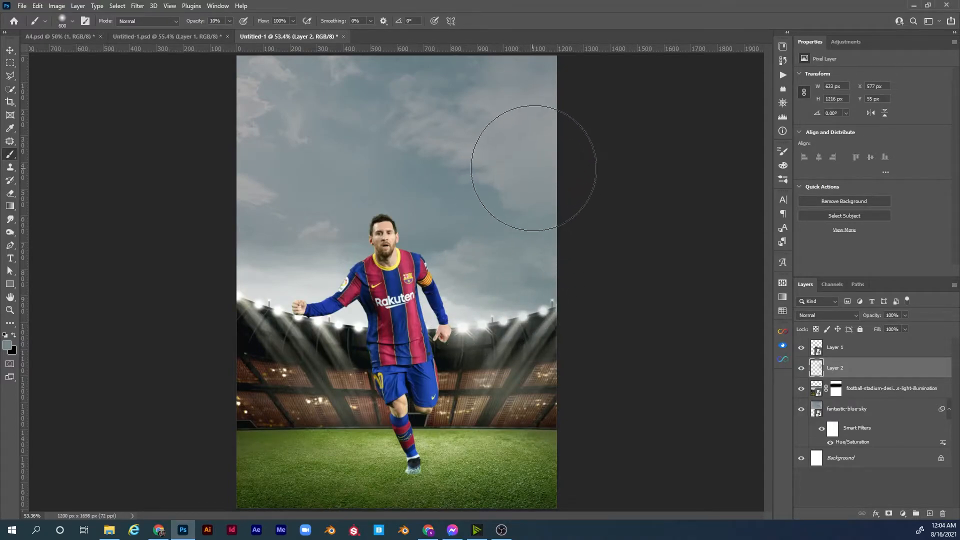
left_click(803, 369)
left_click(803, 369)
left_click(801, 368)
left_click(801, 368)
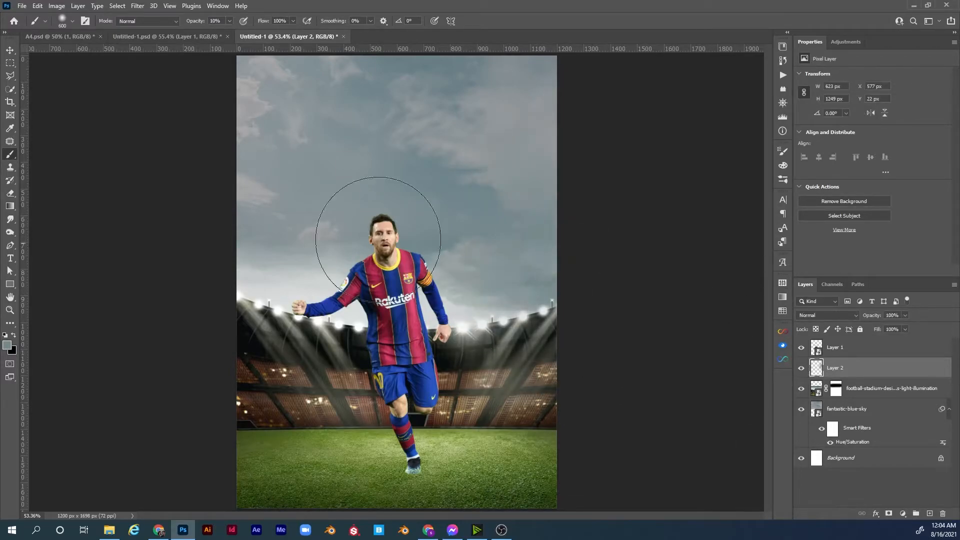
- Paint a soft white glow across the sky on another new layer, using a 600 px brush at 5% opacity
left_click(932, 514)
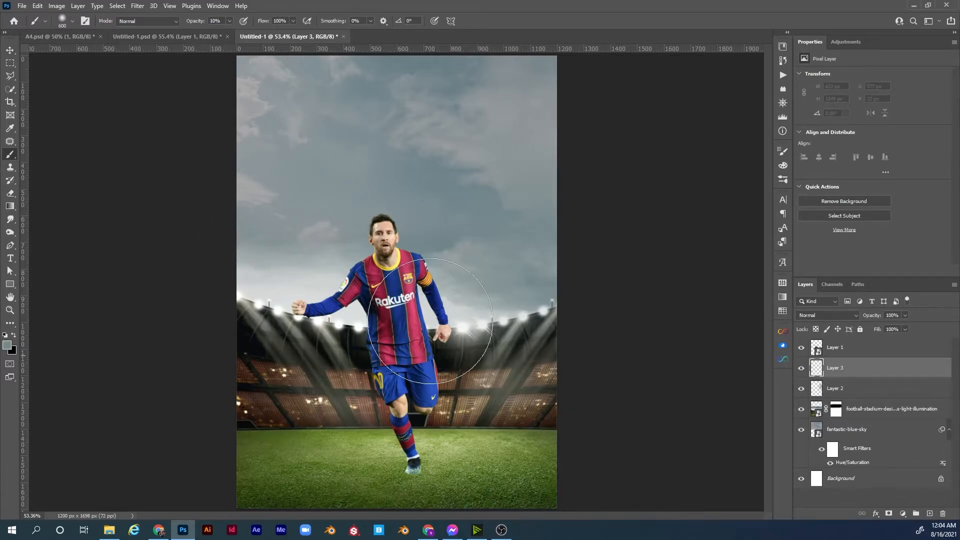
key("d")
key("x")
mouse_move(332, 214)
left_mouse_down()
mouse_move(316, 168)
mouse_move(322, 188)
mouse_move(250, 217)
mouse_move(281, 248)
mouse_move(217, 214)
mouse_move(273, 229)
mouse_move(231, 136)
mouse_move(245, 199)
mouse_move(283, 258)
mouse_move(231, 209)
mouse_move(226, 152)
mouse_move(242, 199)
mouse_move(304, 261)
mouse_move(283, 209)
mouse_move(329, 205)
mouse_move(285, 186)
mouse_move(243, 128)
mouse_move(269, 272)
mouse_move(299, 283)
mouse_move(510, 225)
left_mouse_up()
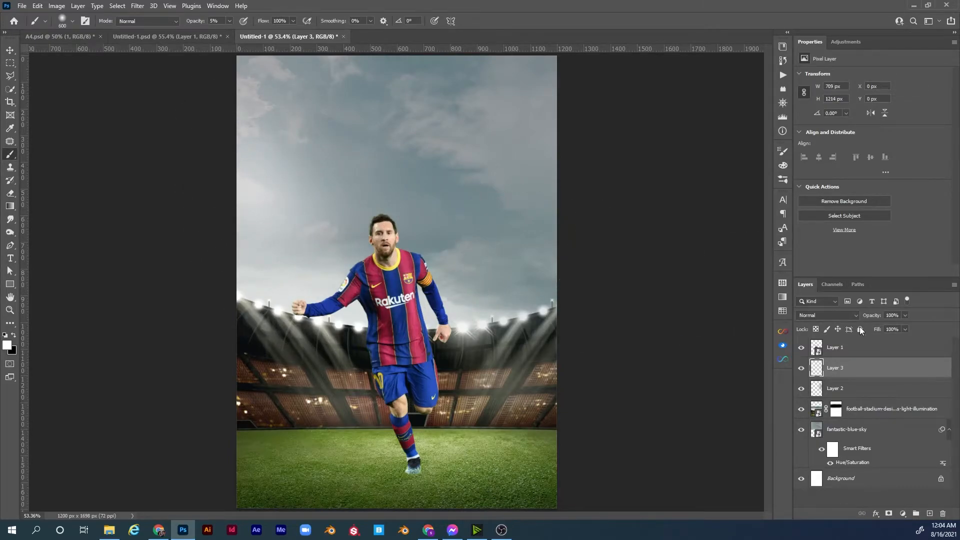
left_click(802, 369)
left_click(800, 369)
- Group the two painted layers with the stadium and sky layers and name the group staduim
left_click(878, 433, "shift")
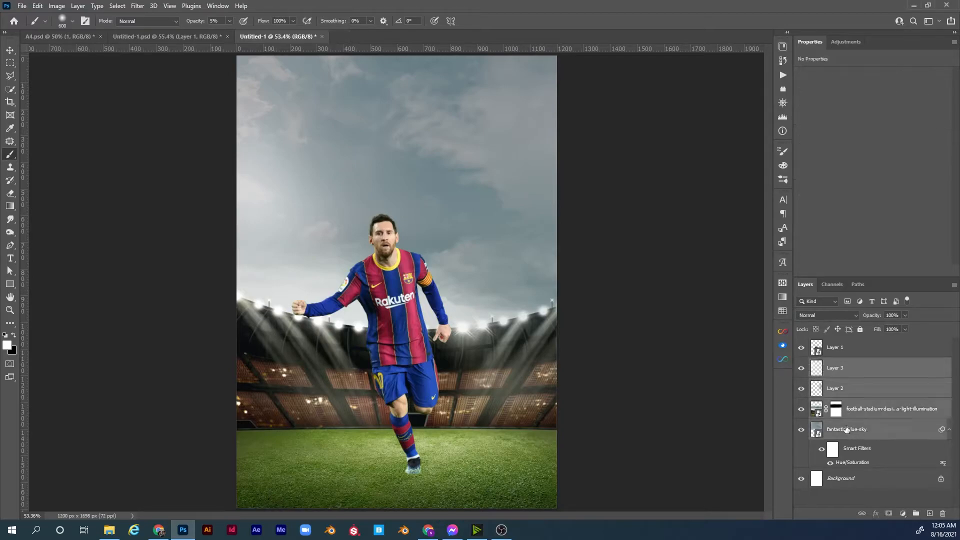
left_click(867, 369)
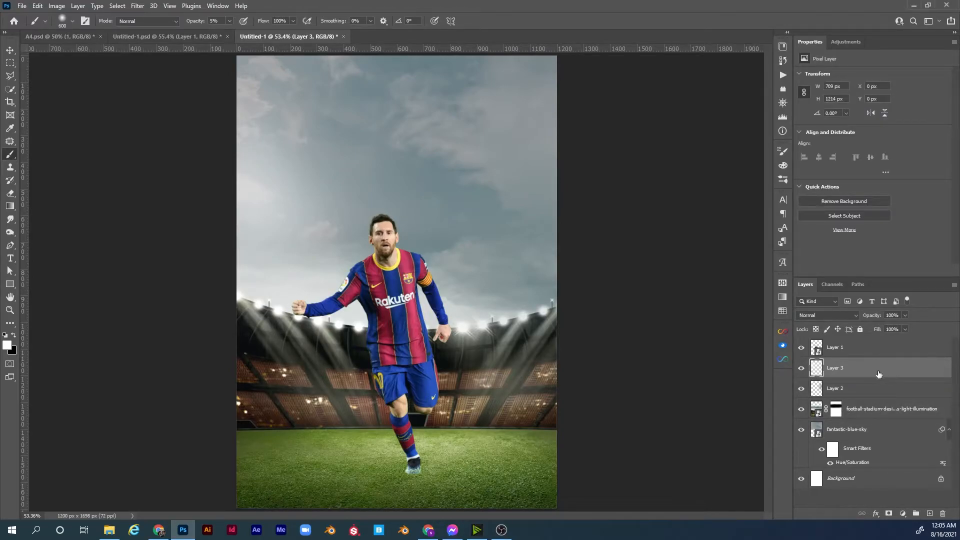
left_click(871, 434, "shift")
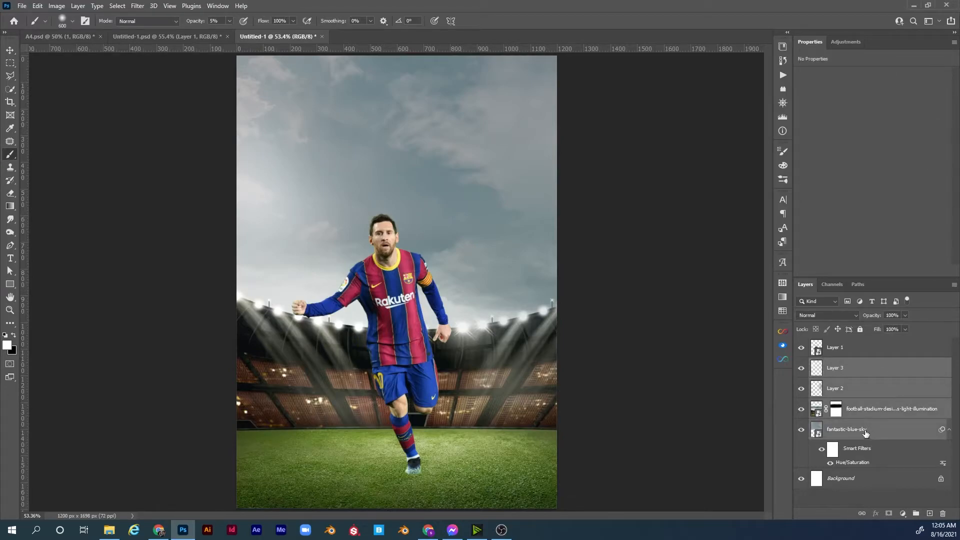
key("ctrl+g")
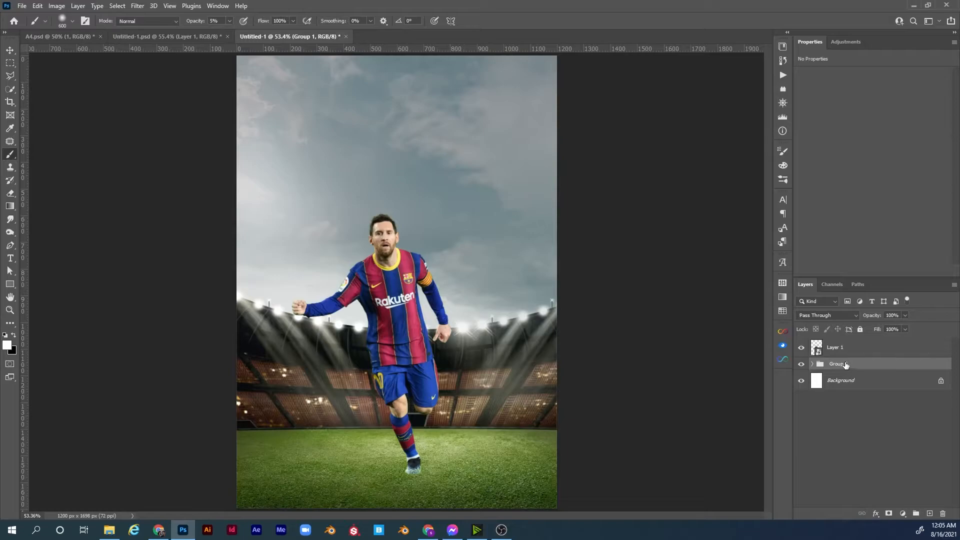
double_click(844, 365)
key("BackSpace")
key("Return")
- Add a #202020 solid colour fill layer above the staduim group and set its blend mode to Multiply
left_click(903, 515)
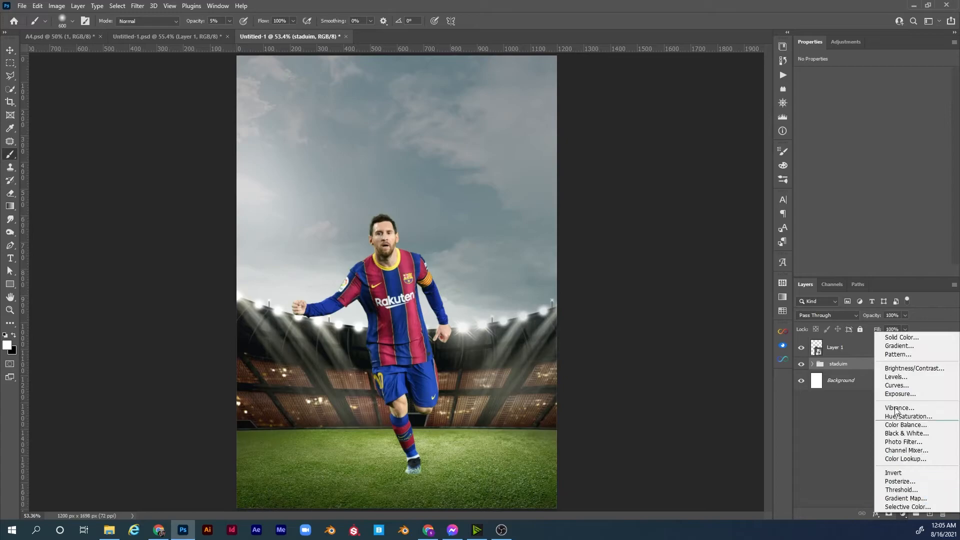
left_click(896, 336)
left_click(310, 391)
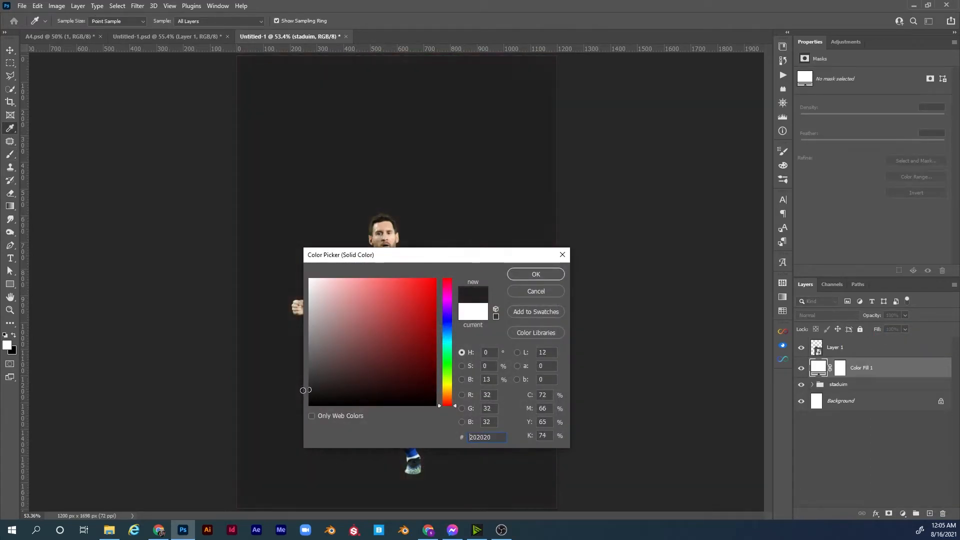
left_click(531, 274)
left_click(815, 315)
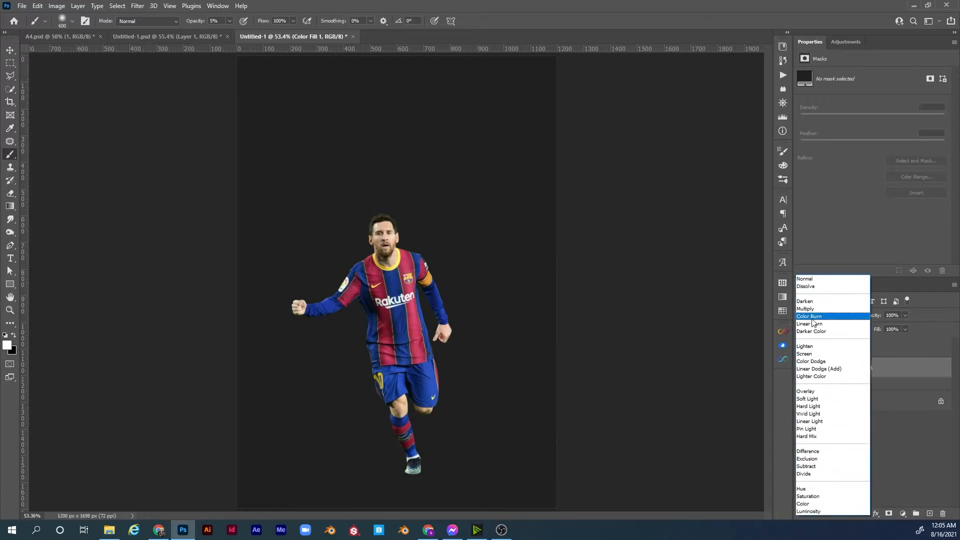
left_click(815, 309)
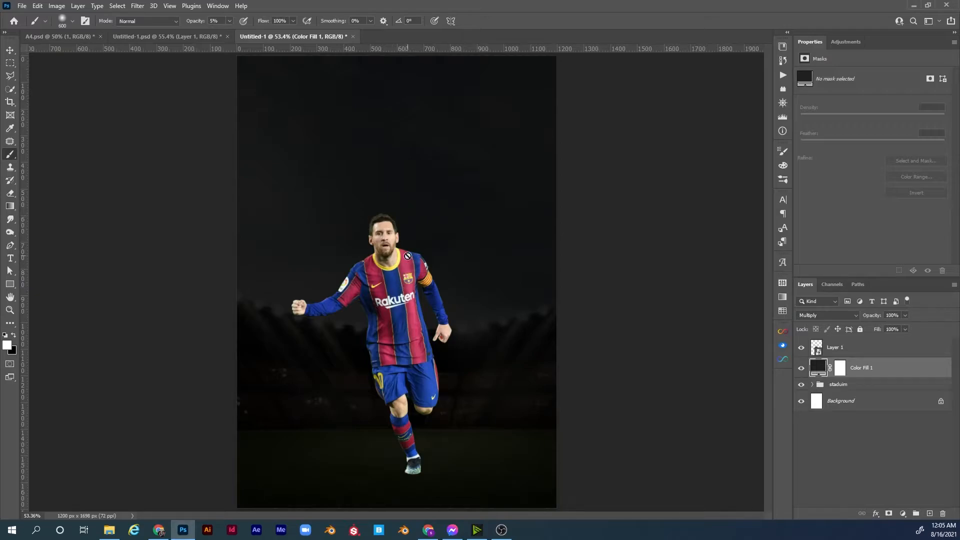
- Reduce the dark fill layer's opacity to 65%
left_click_drag(877, 316, 855, 318)
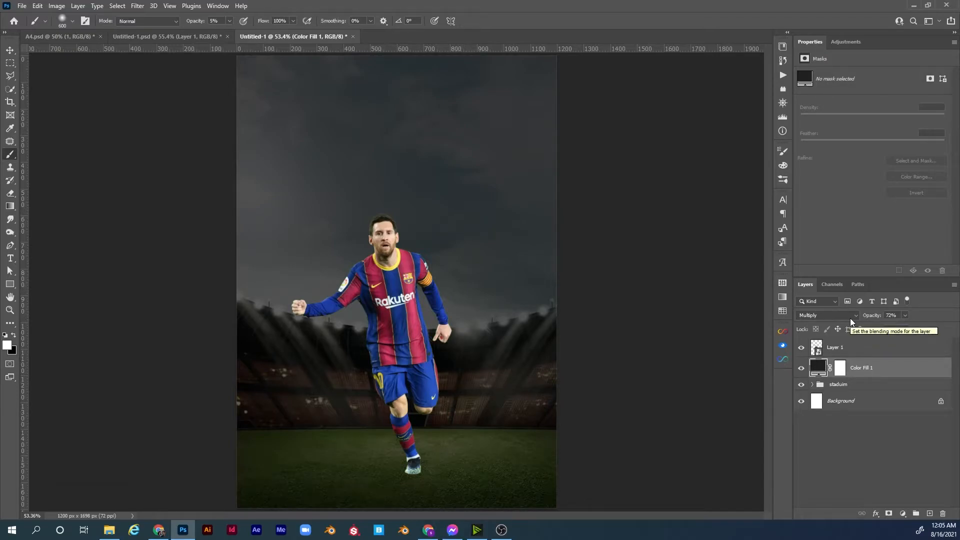
left_click(900, 315)
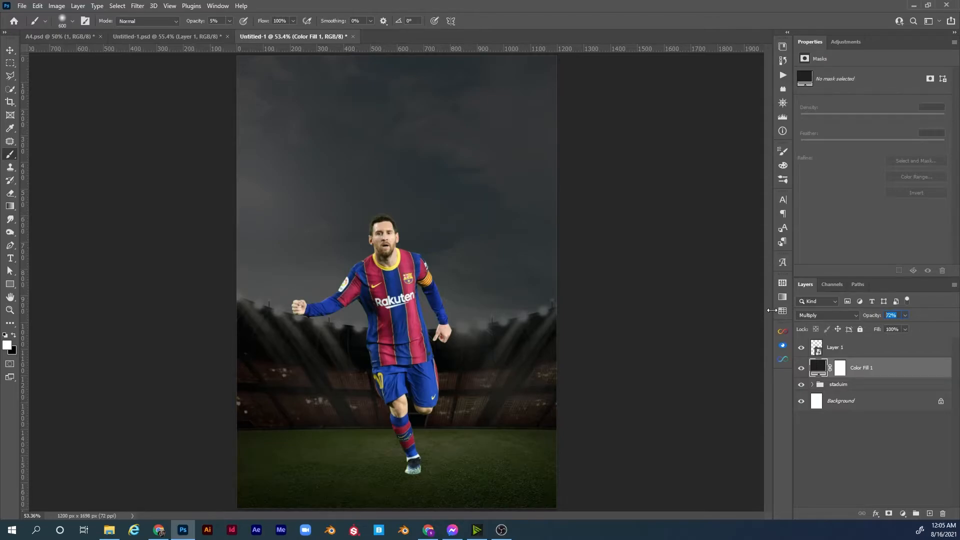
type("65")
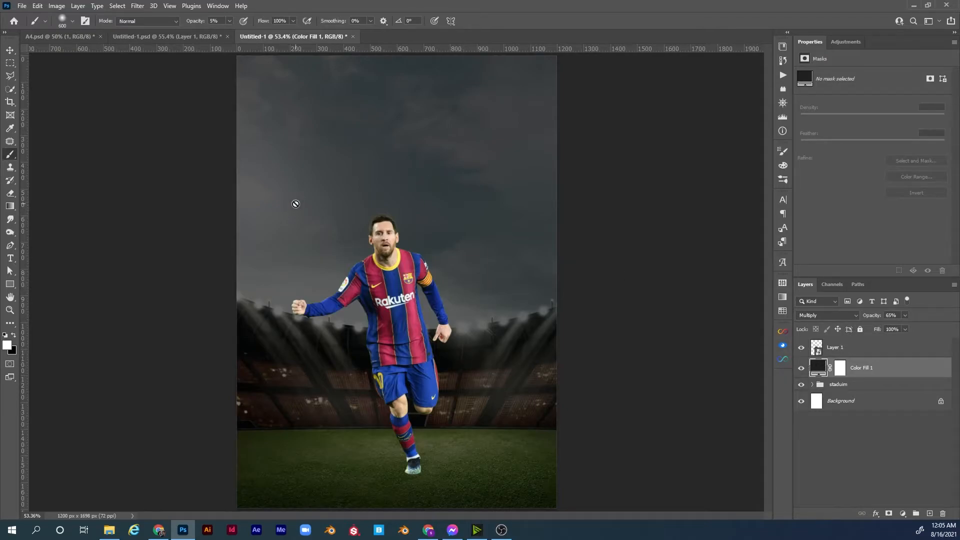
- Add a white text layer reading "leo messi" on two lines over the sky and enlarge it to 331 pt
key("t")
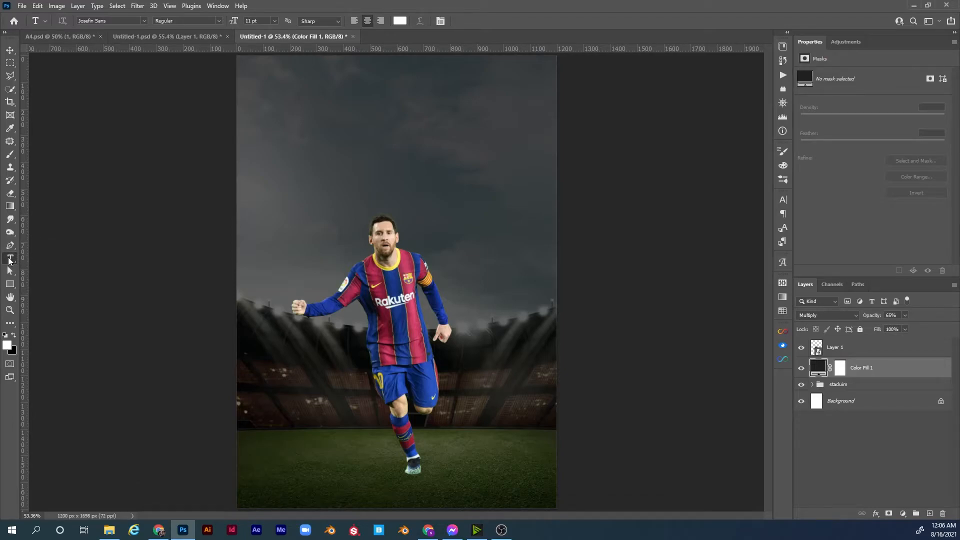
left_click(299, 178)
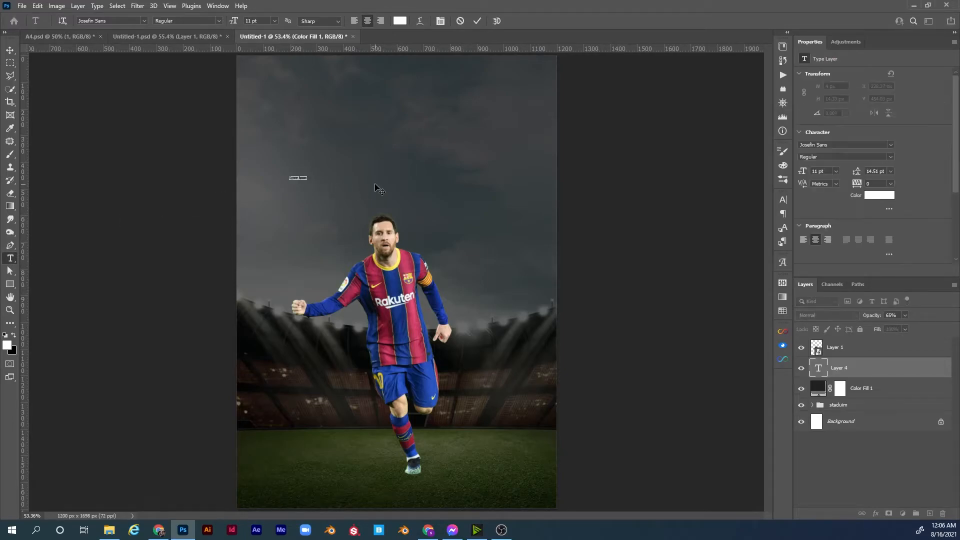
key("BackSpace")
left_click_drag(241, 24, 259, 24)
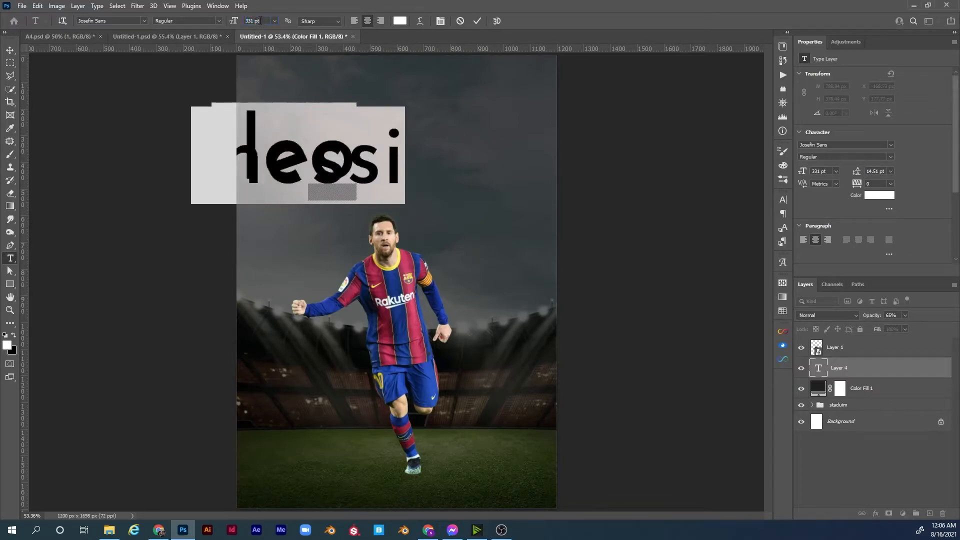
- Set the title's leading to Auto and move the text to the upper centre of the poster
left_click(891, 171)
left_click(887, 180)
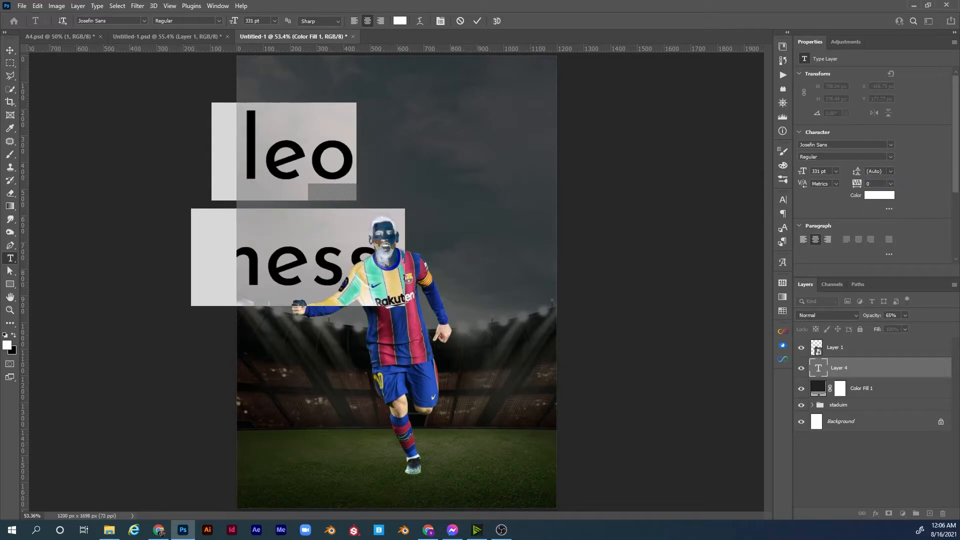
left_click(10, 51)
left_click_drag(289, 163, 404, 147)
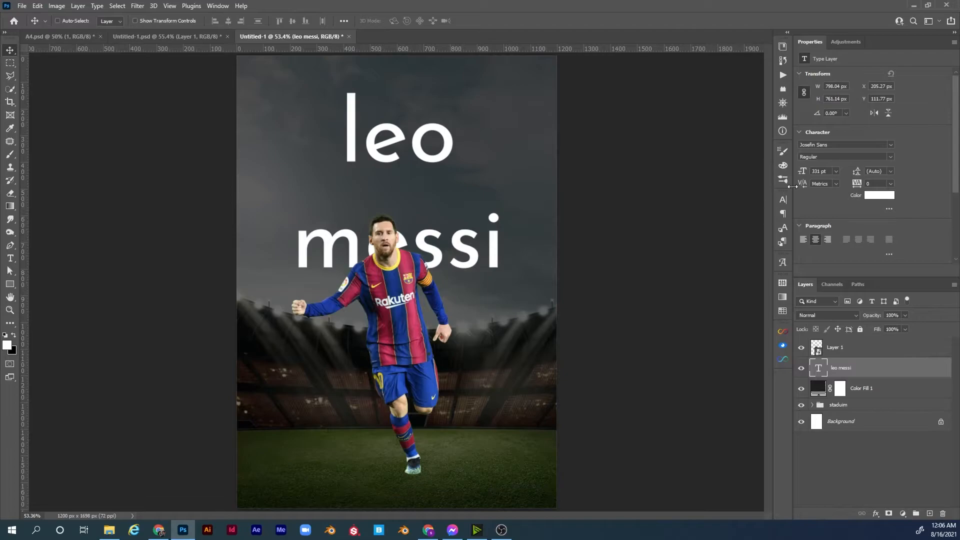
- Tighten the leading between the two title lines to 220 pt
left_click(888, 172)
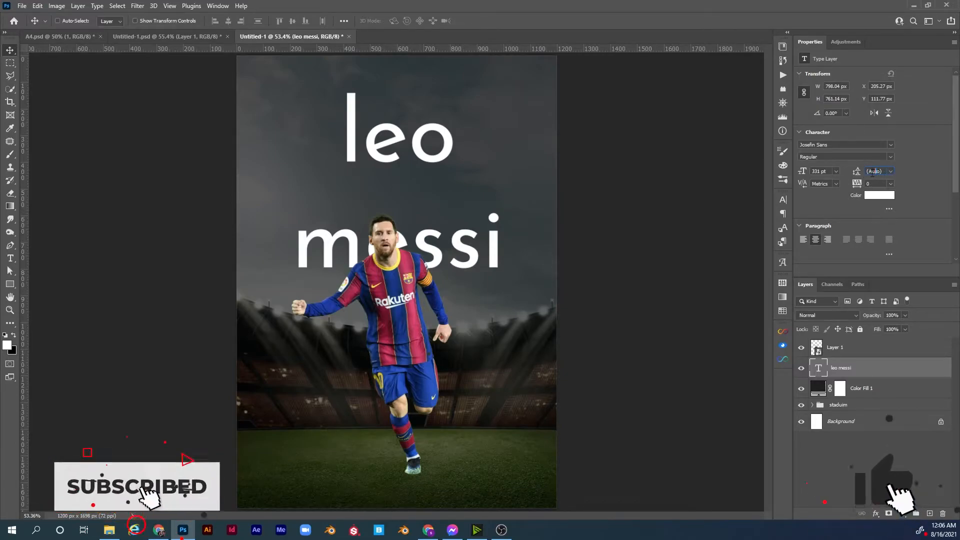
type("5")
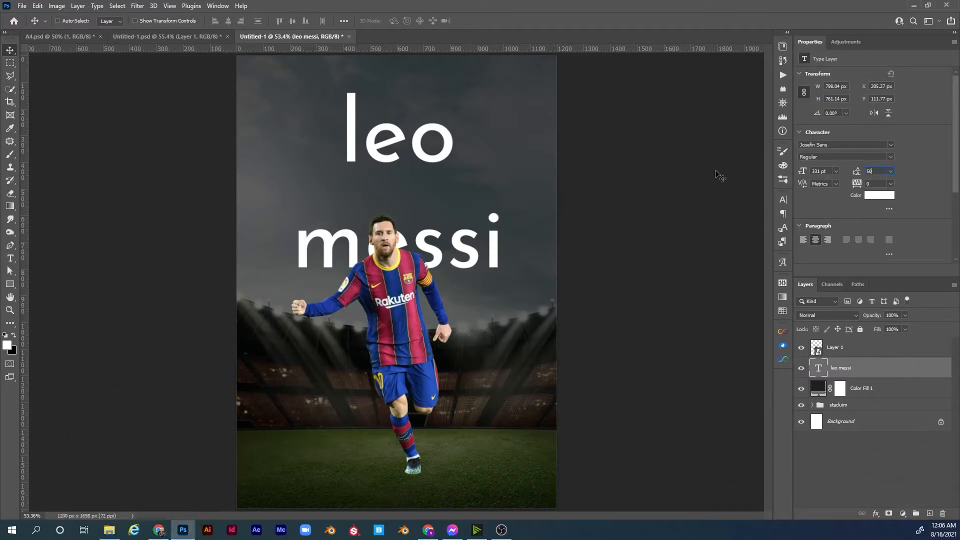
type("0")
key("Return")
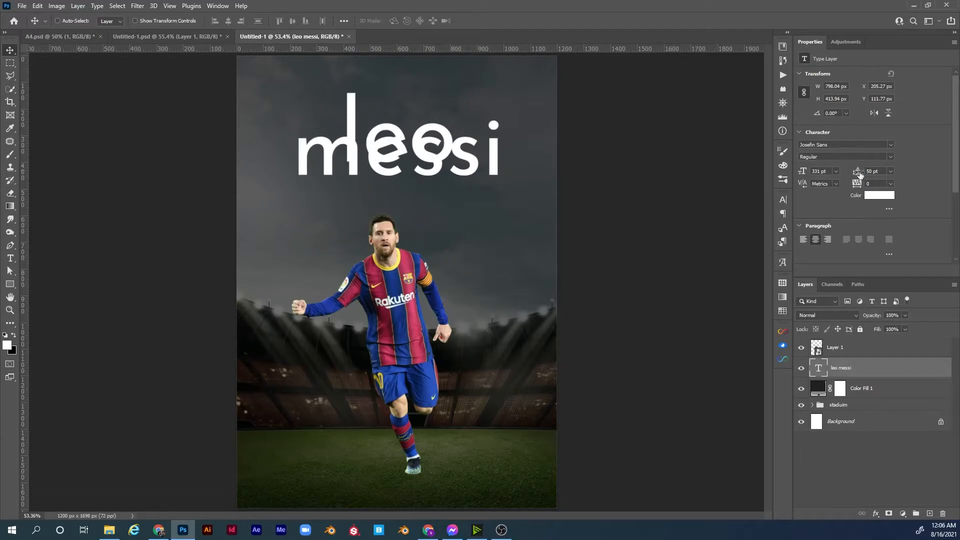
key("shift+Up")
key("shift+Up")
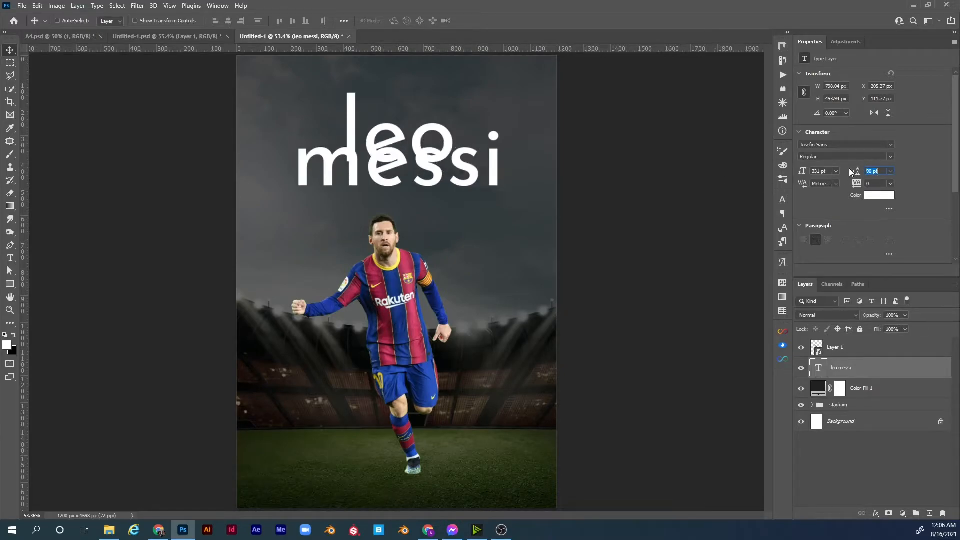
key("shift+Up")
key("shift+Up")
key("shift+Up")
key("shift+Up")
key("shift+Up")
key("shift+Up")
key("shift+Up")
key("shift+Up")
key("shift+Up")
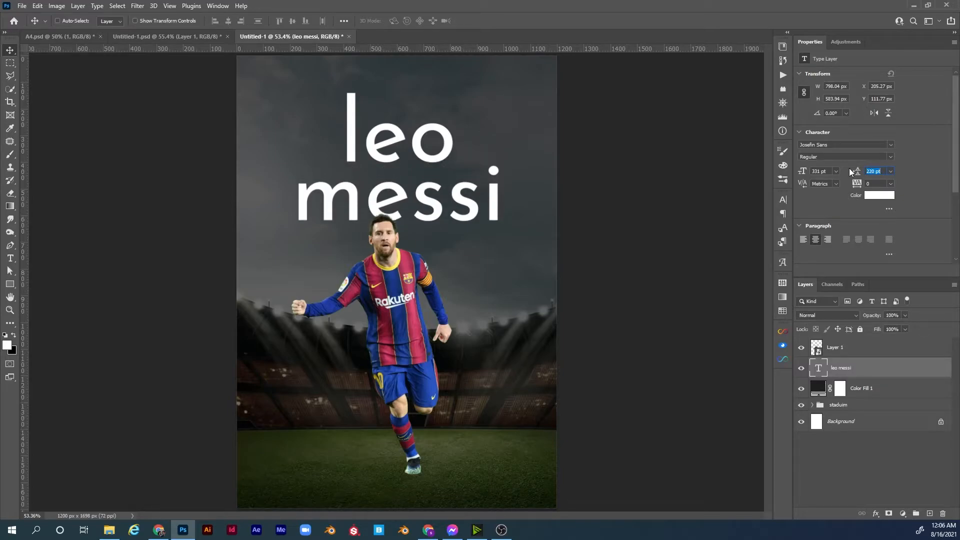
- Change the title's font to Branding SF Bold and turn on All Caps
left_click(834, 146)
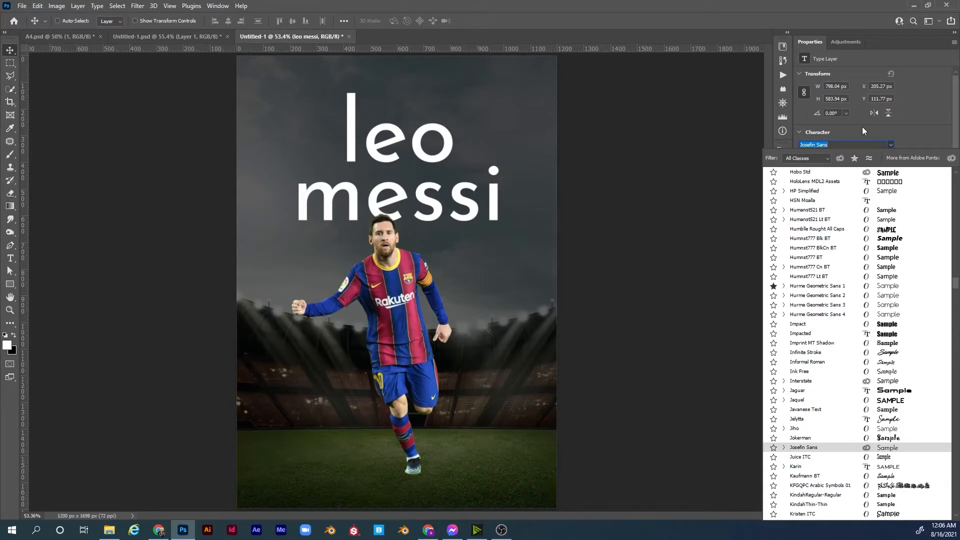
type("branding SF")
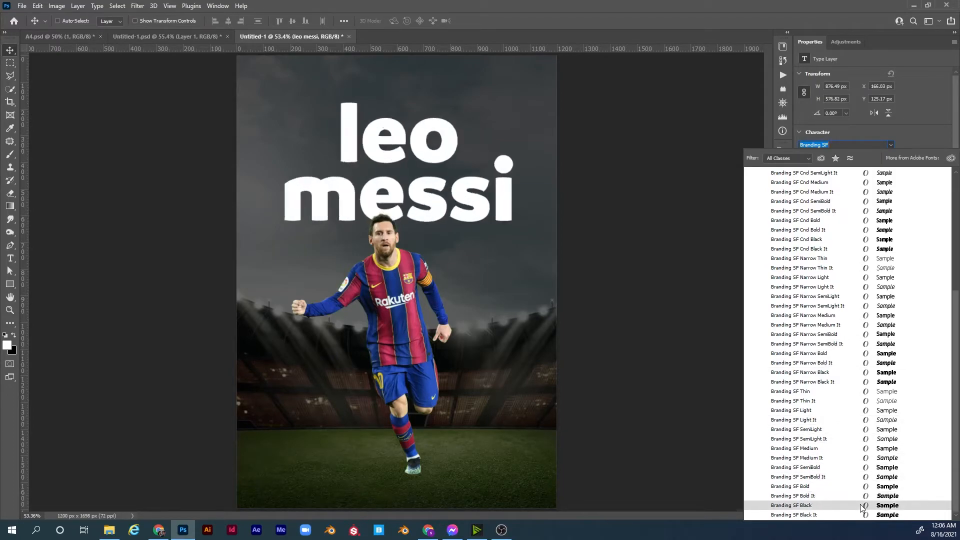
left_click(858, 487)
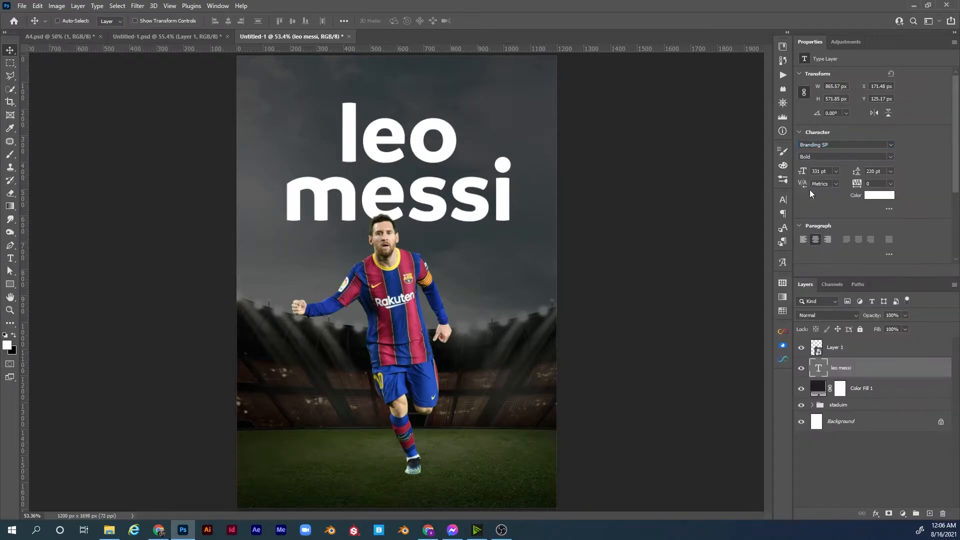
left_click(783, 200)
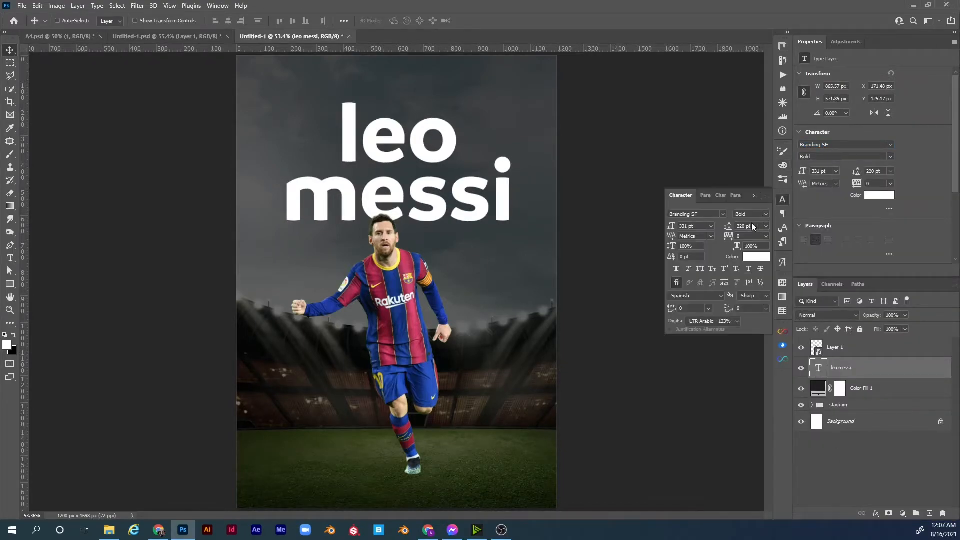
left_click(703, 268)
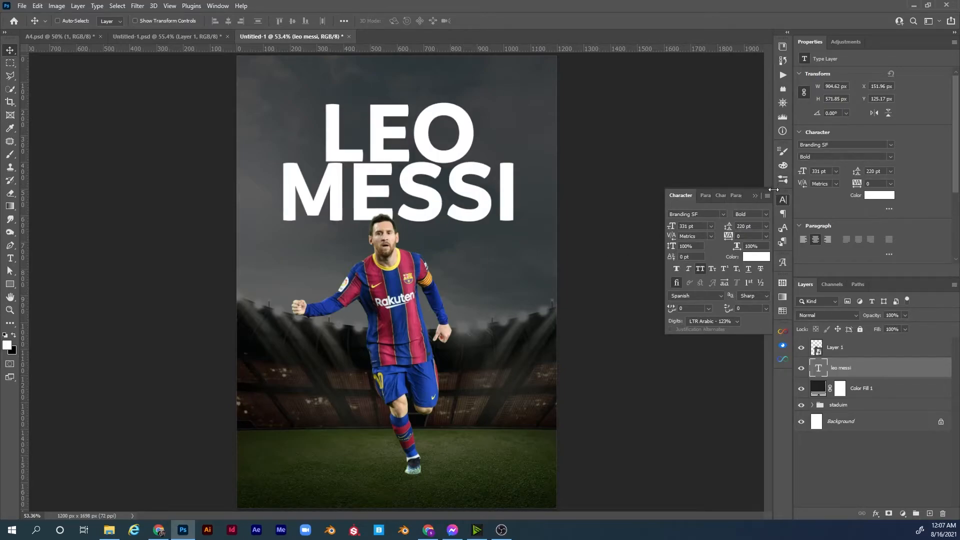
- Change the title's font to Bebas Neue Bold and raise its leading to 272 pt
left_click(838, 146)
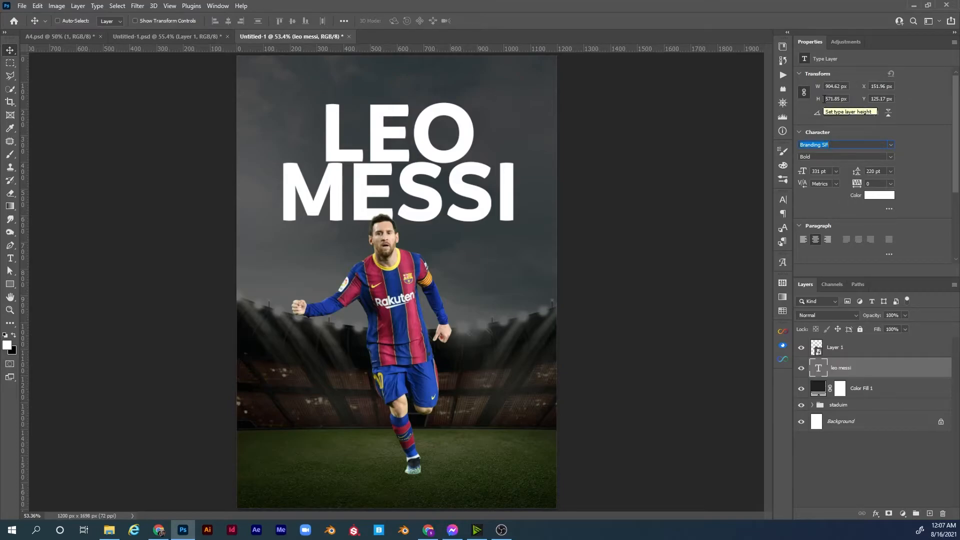
type("beb")
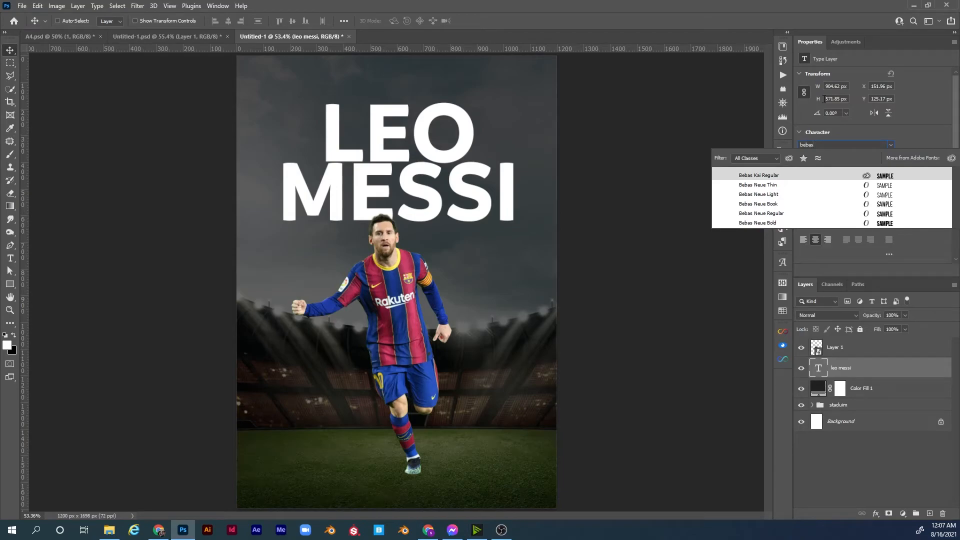
left_click(778, 223)
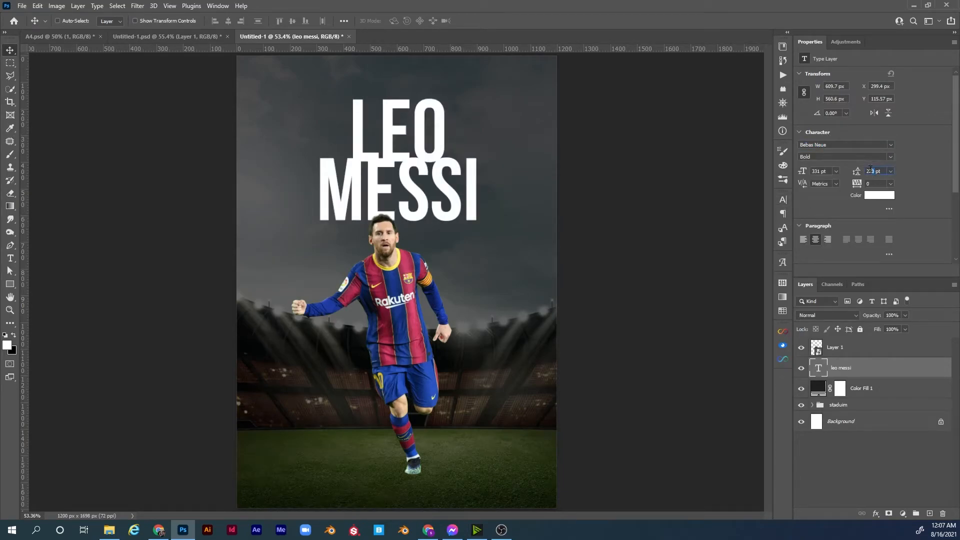
key("shift+Up")
key("shift+Up")
key("shift+Up")
key("shift+Up")
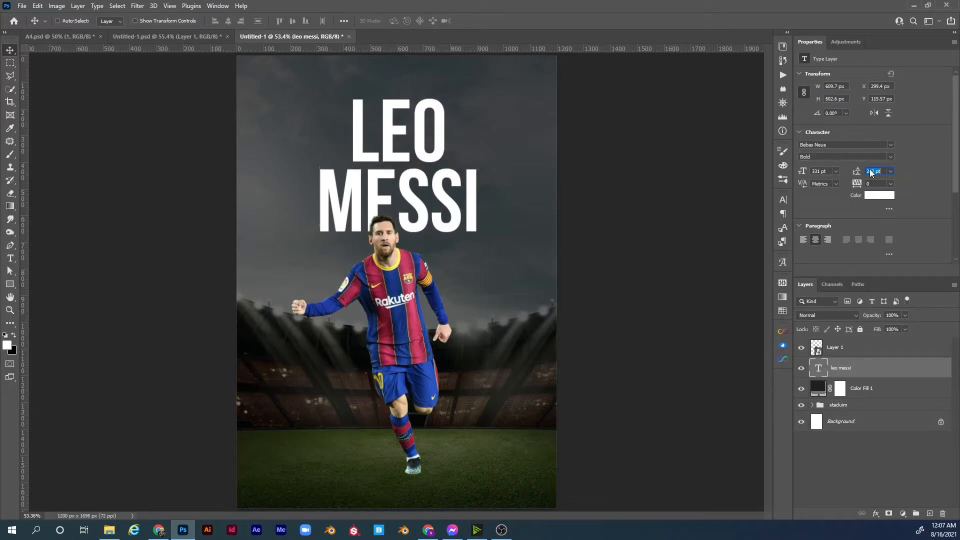
key("shift+Up")
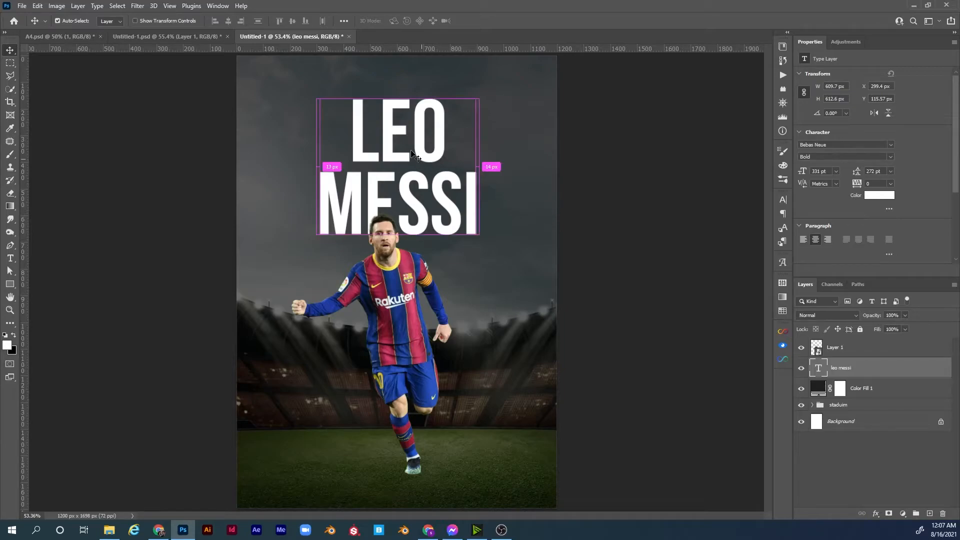
- Move the title down behind the player and scale it to about 162%, nearly filling the poster's width
left_click_drag(409, 193, 419, 393)
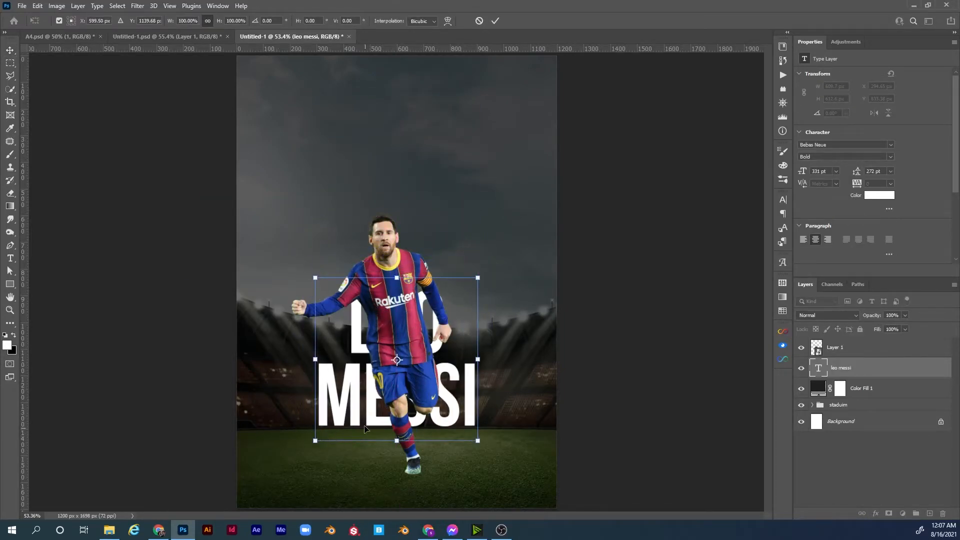
left_click_drag(400, 276, 401, 187)
left_click_drag(433, 252, 434, 260)
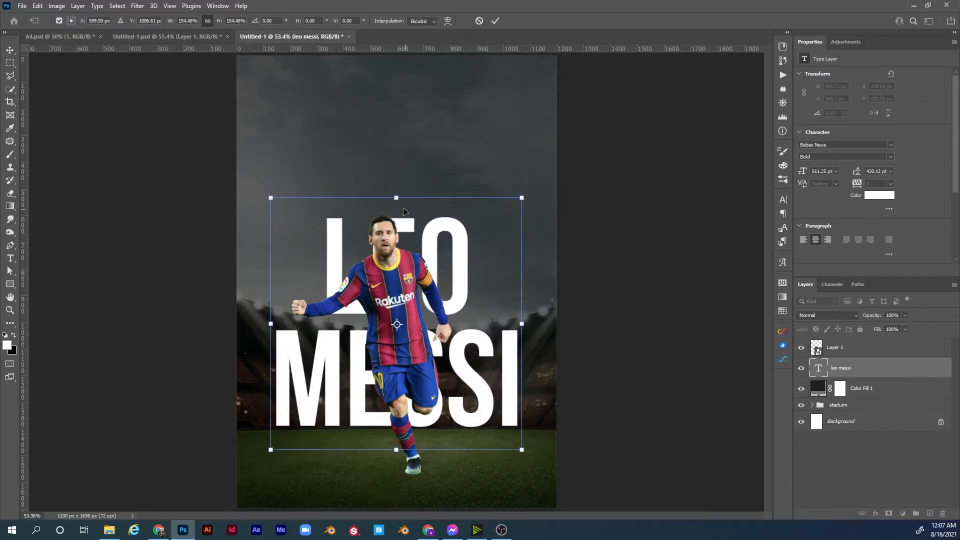
left_click_drag(397, 198, 396, 189)
left_click_drag(440, 275, 440, 276)
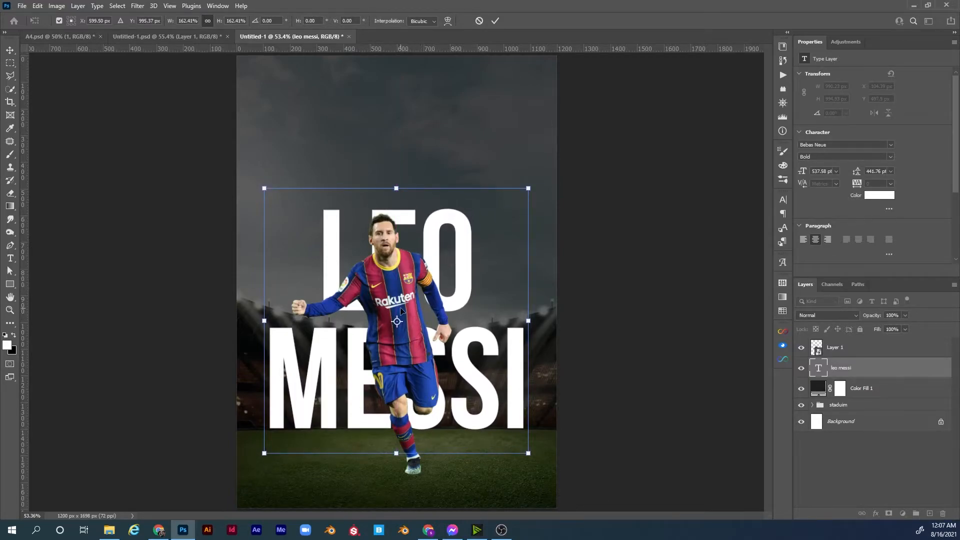
key("Return")
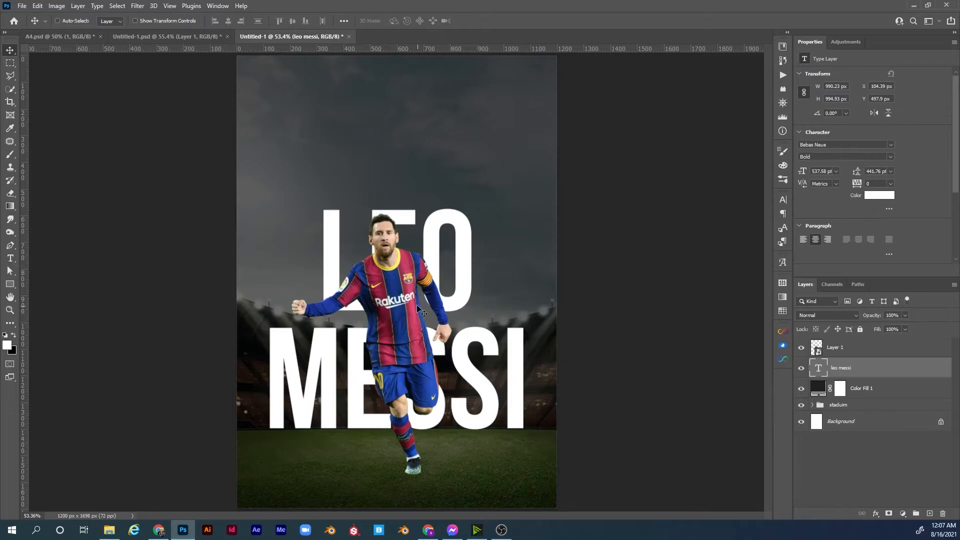
- Set the title layer's blend mode to Soft Light and duplicate the layer directly above it
left_click(844, 315)
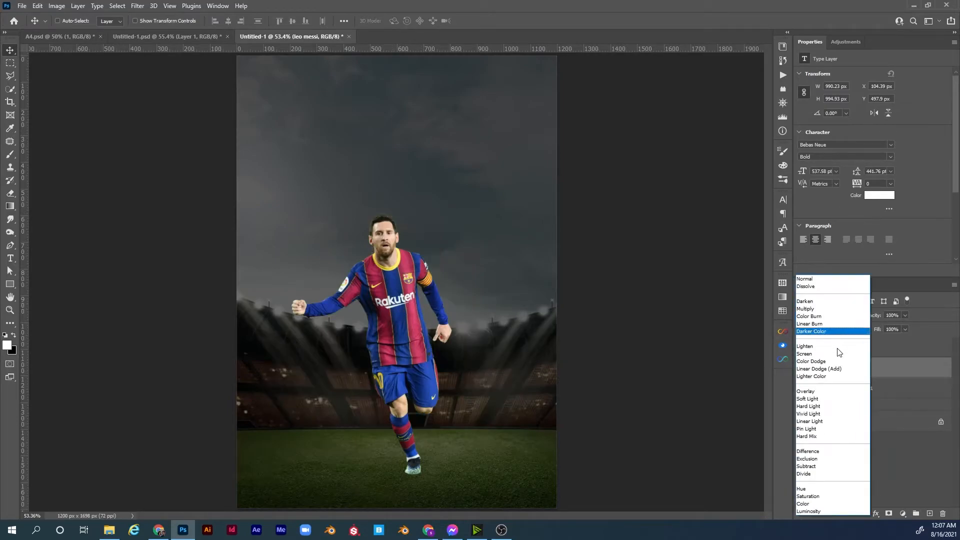
left_click(814, 398)
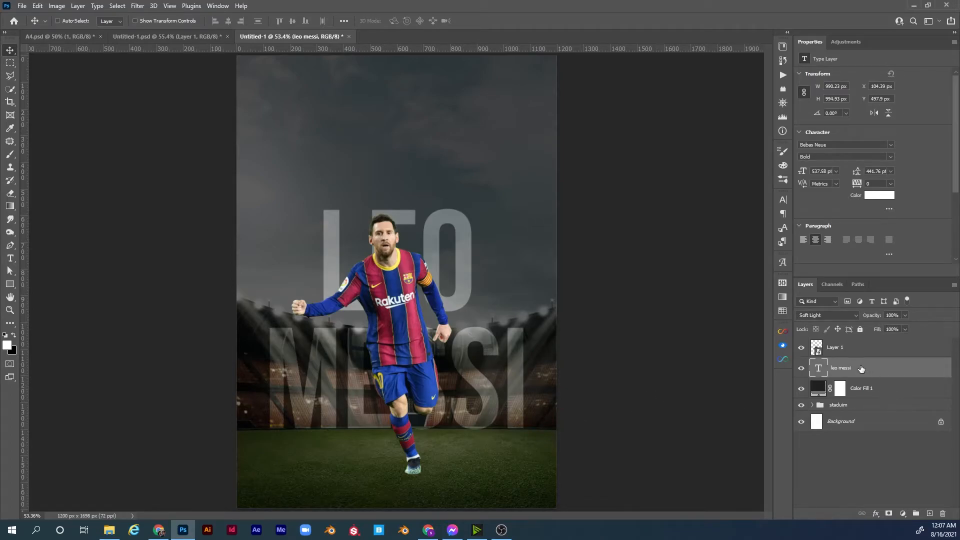
key("ctrl+j")
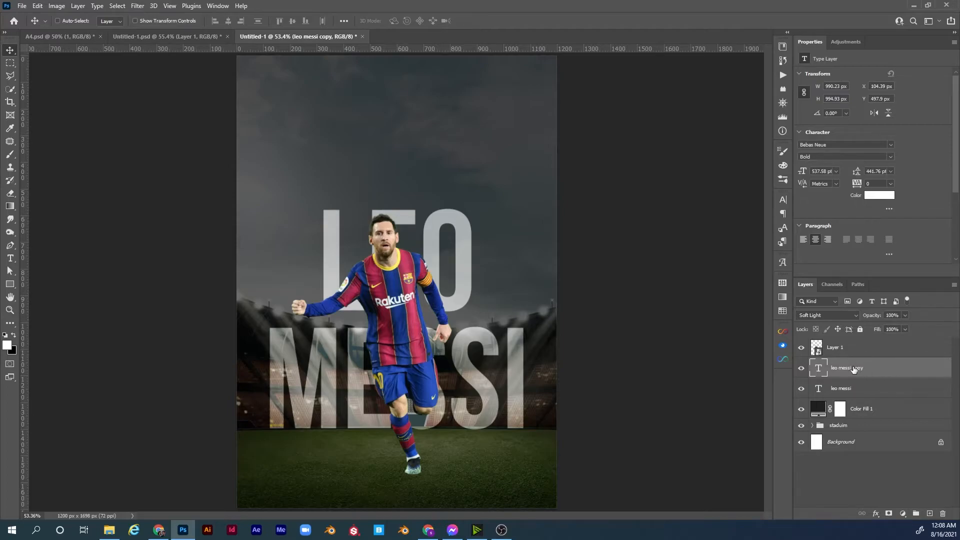
- Place another copy of the title above the player layer and mask it to the player's silhouette
left_click_drag(857, 372, 856, 340)
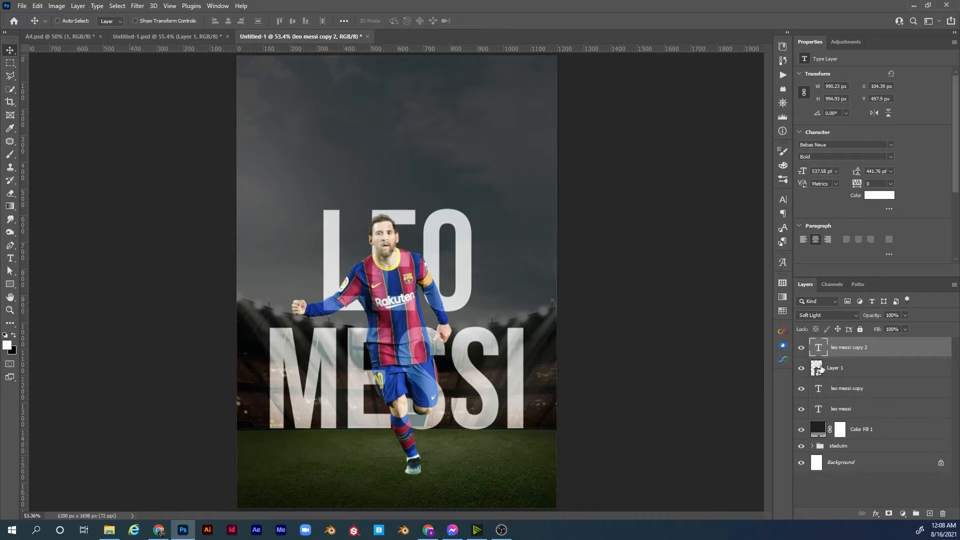
key("ctrl")
left_click(817, 368, "ctrl")
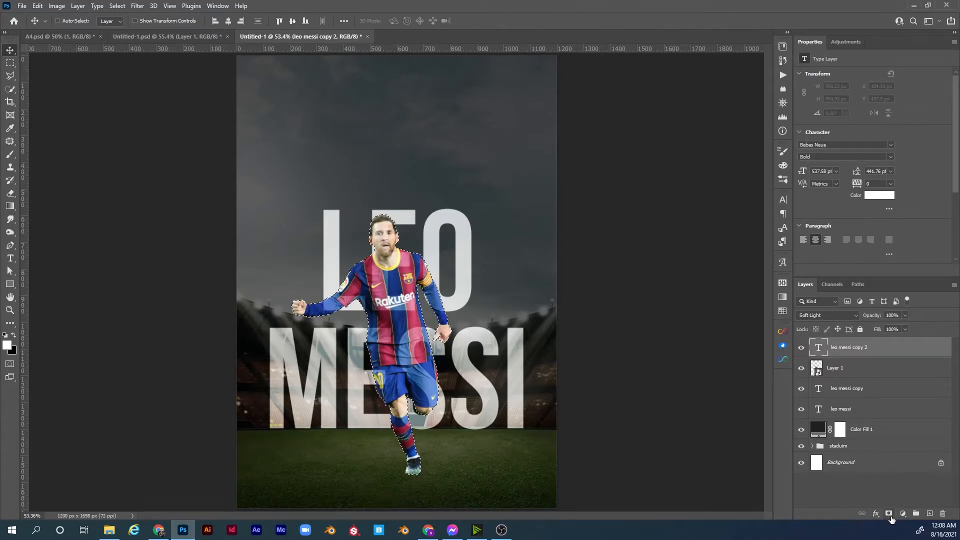
left_click(890, 514)
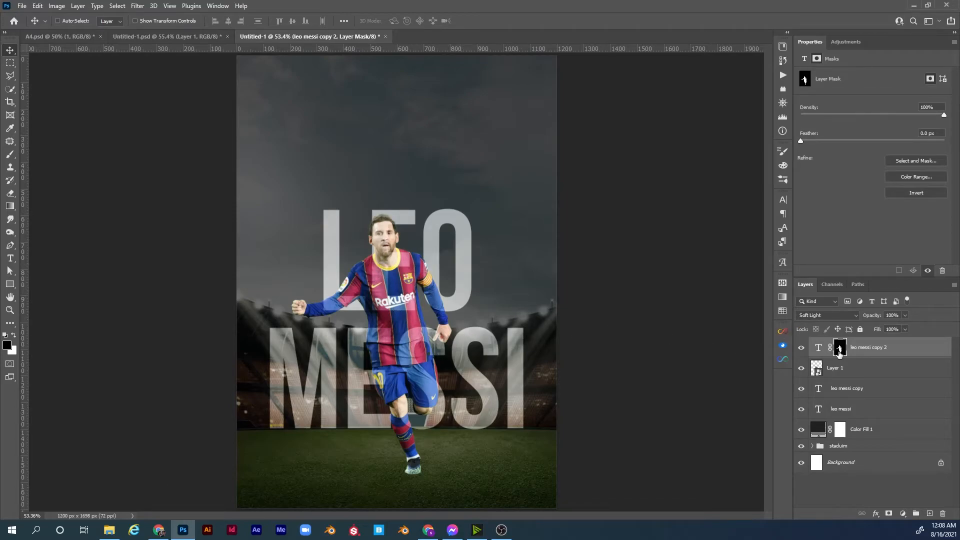
left_click_drag(843, 352, 844, 354)
left_click(844, 352, "ctrl")
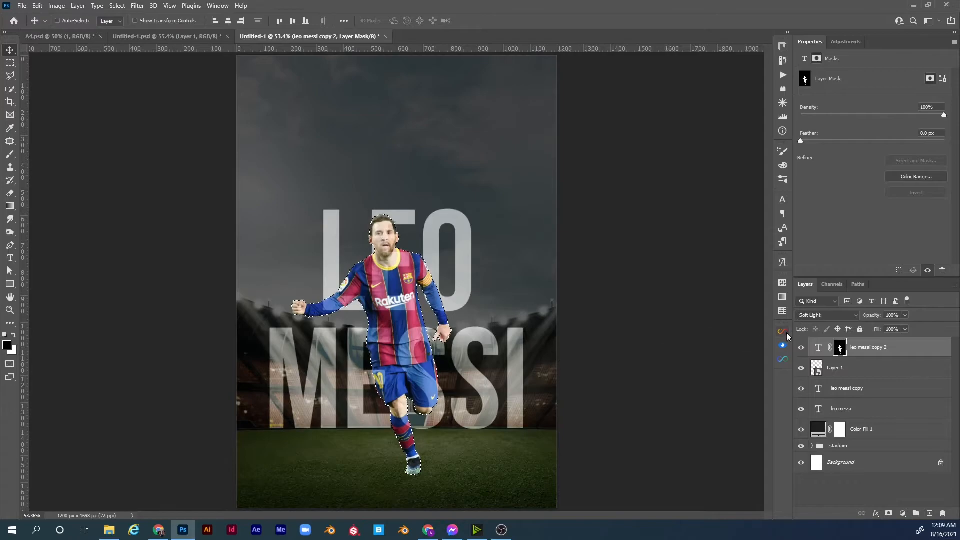
key("ctrl+d")
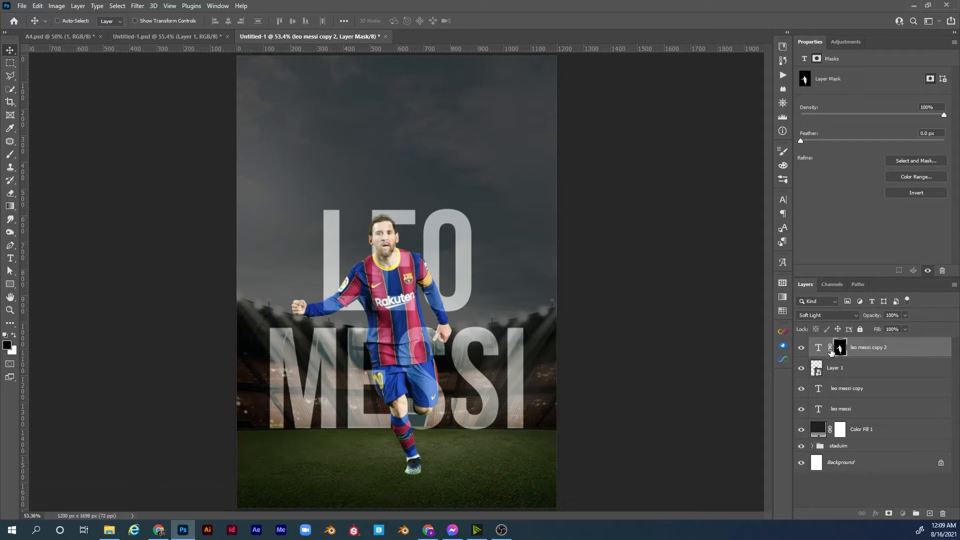
- Unlink the mask on the topmost title copy, and skew all three title layers horizontally by about -5.55°, keeping them centered on the poster
left_click(821, 351)
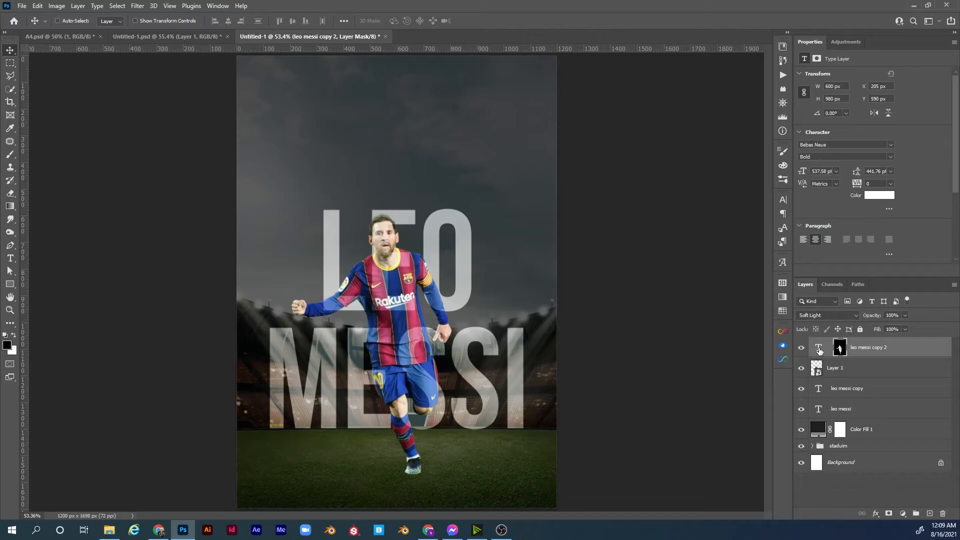
left_click(821, 350)
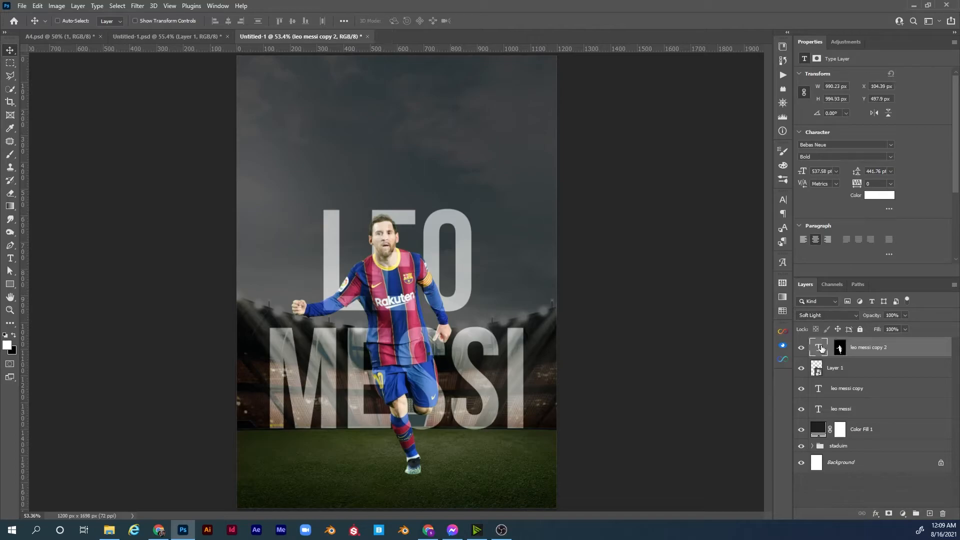
left_click(867, 392, "ctrl")
left_click(858, 410, "ctrl")
left_click_drag(858, 409, 827, 393)
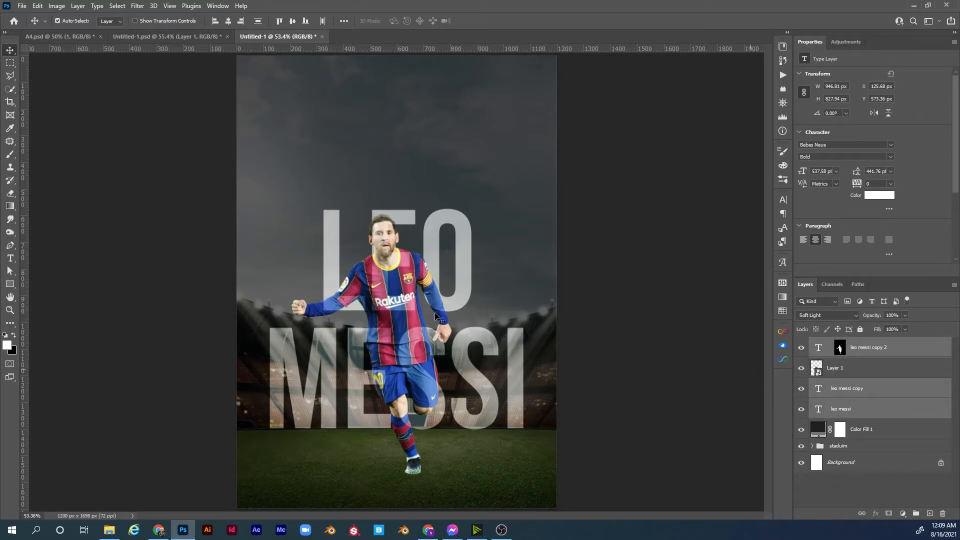
key("ctrl+t")
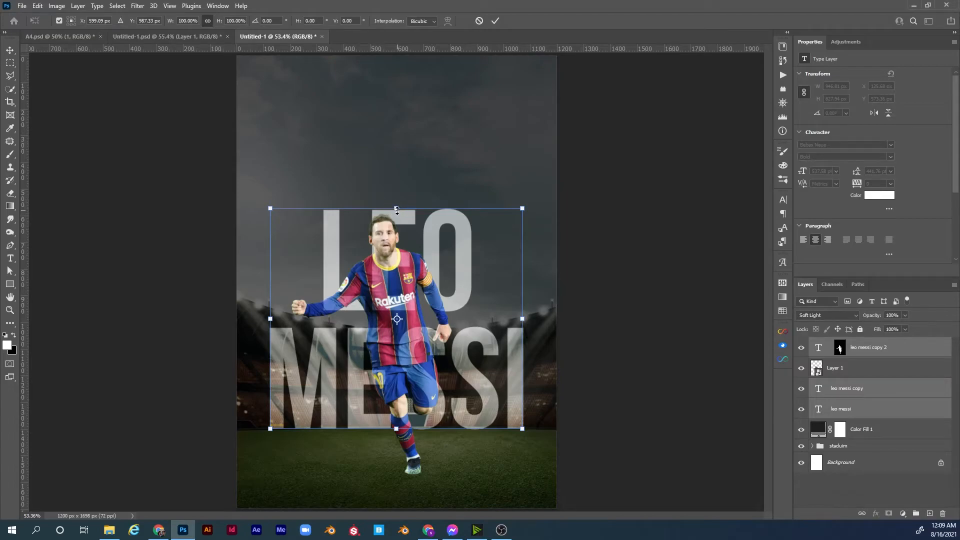
left_click_drag(397, 209, 418, 215)
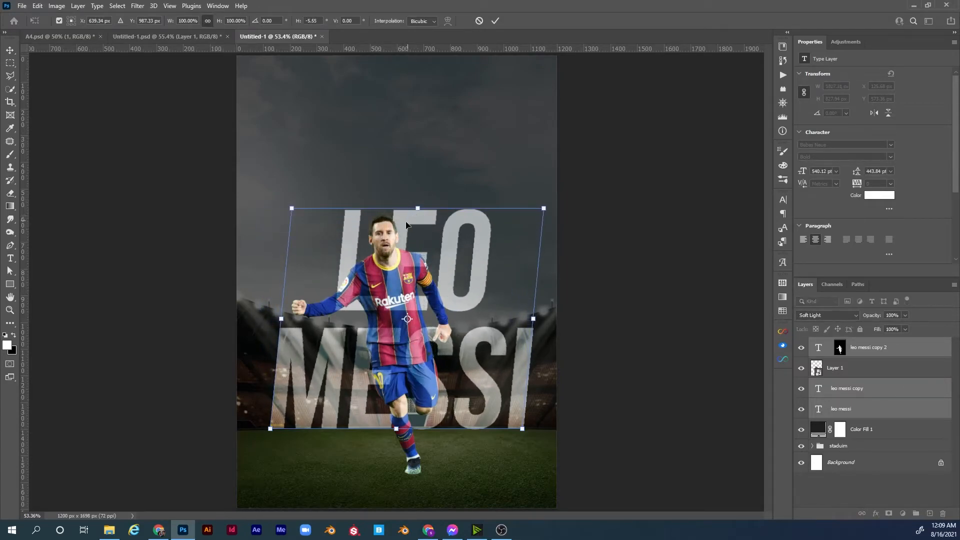
left_click_drag(430, 307, 430, 316)
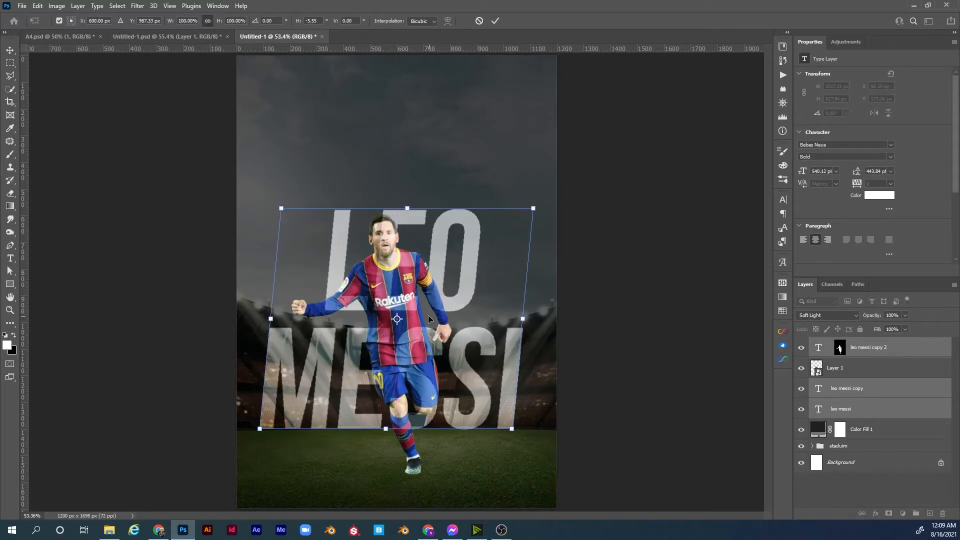
key("Return")
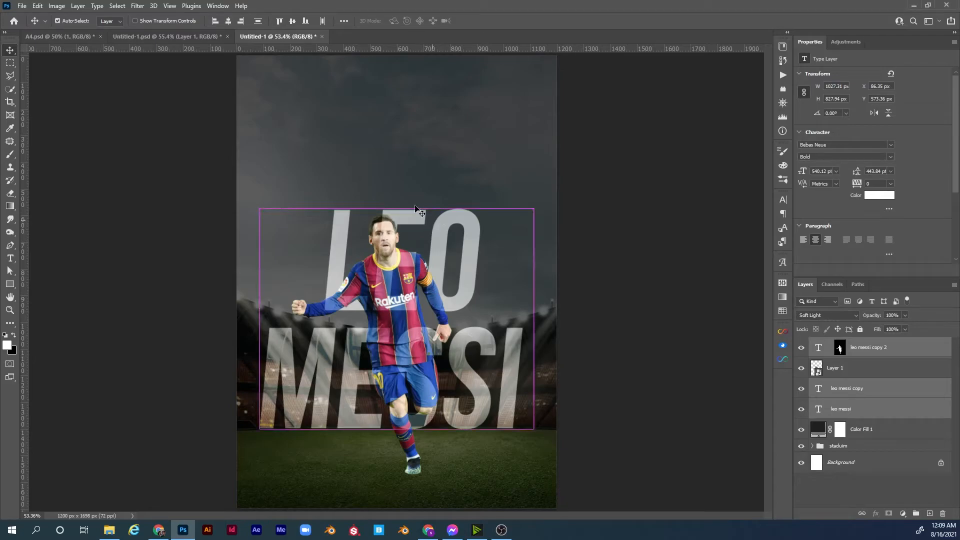
- Skew the three title layers further for a stronger italic slant and recenter them on the poster
key("ctrl+t")
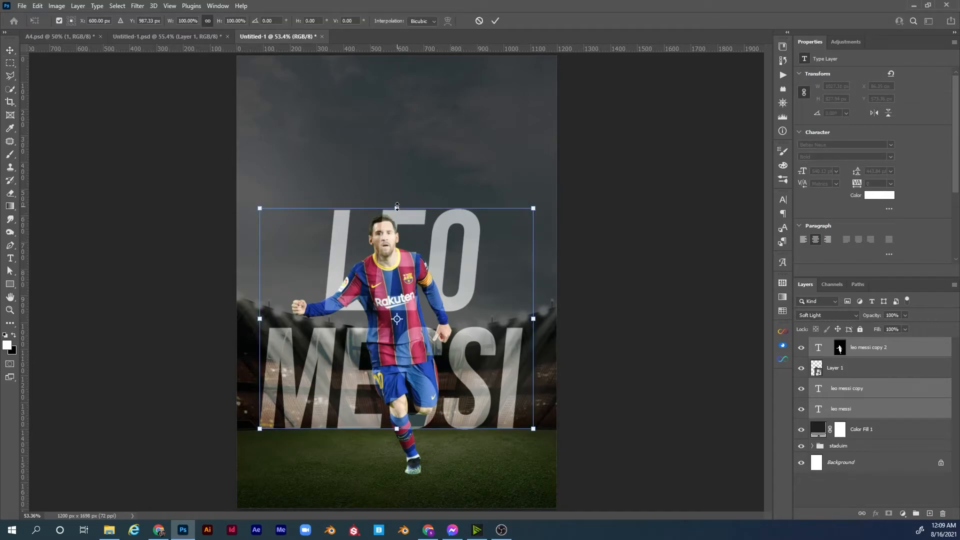
left_click_drag(397, 208, 411, 208)
left_click_drag(419, 246, 413, 244)
key("Return")
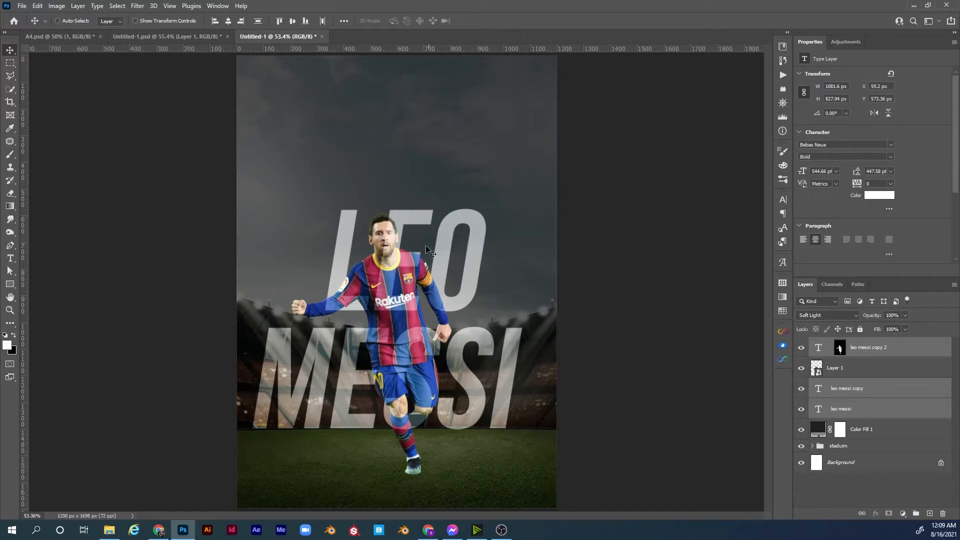
- Paint black at 10% brush opacity on the top title copy's mask to fade the lettering over the player's face
key("z")
left_click(386, 233)
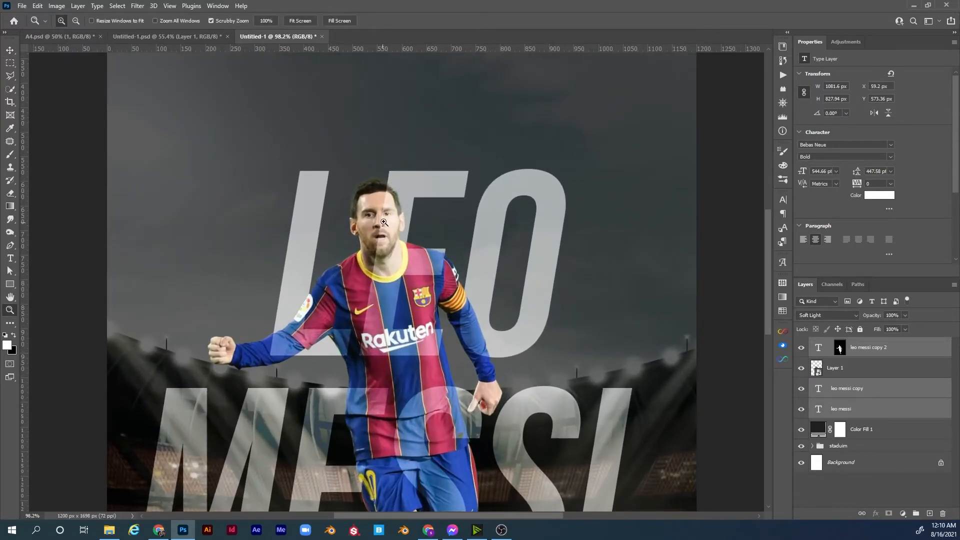
left_click(864, 344)
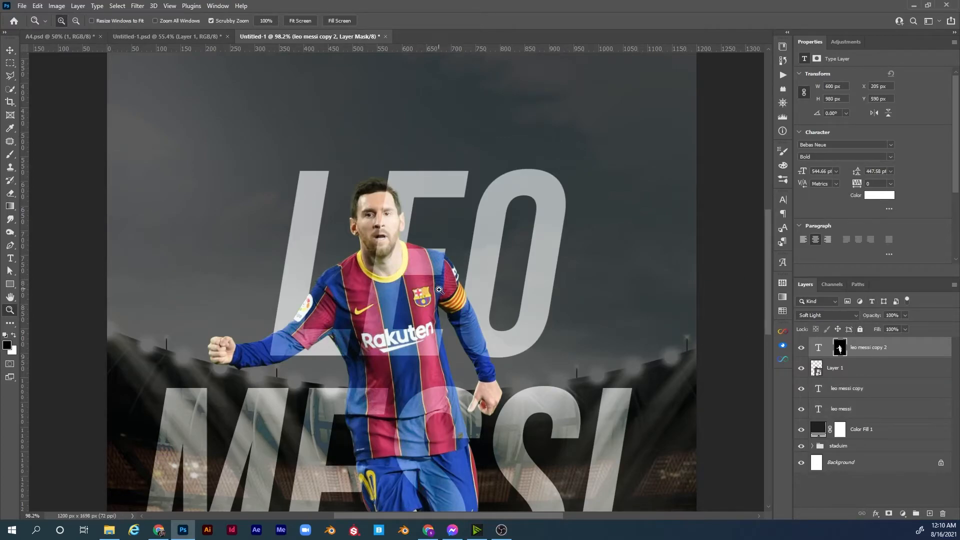
scroll(438, 286, "down", 2)
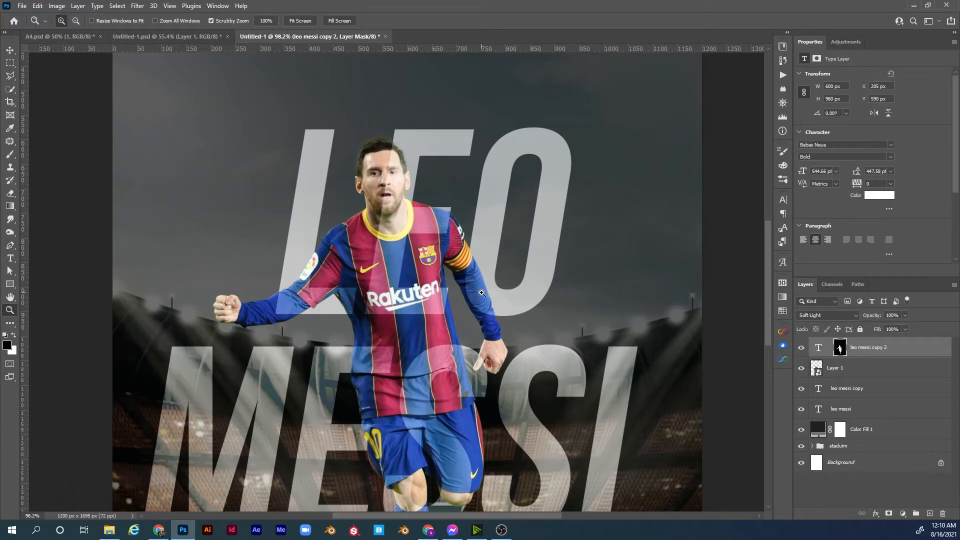
key("b")
key("bracketleft")
key("bracketleft")
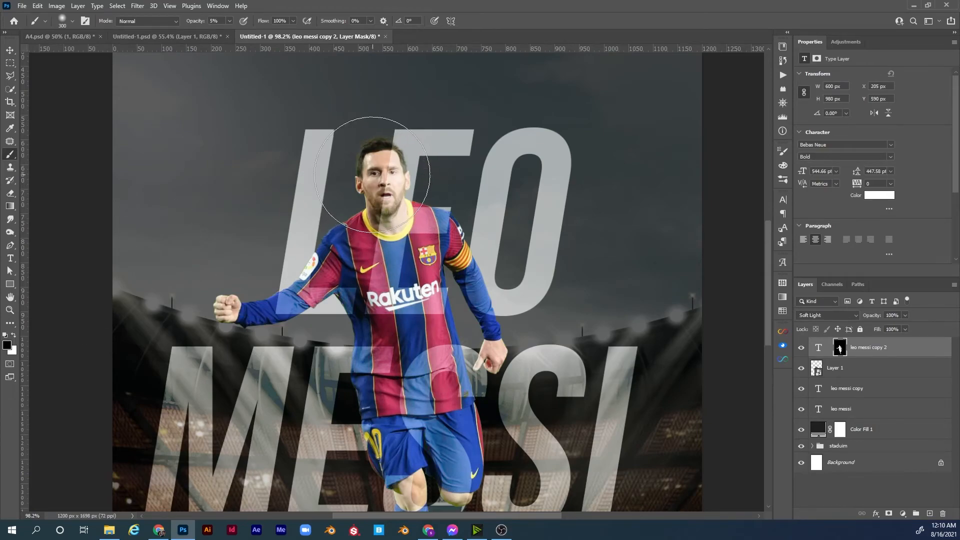
key("1")
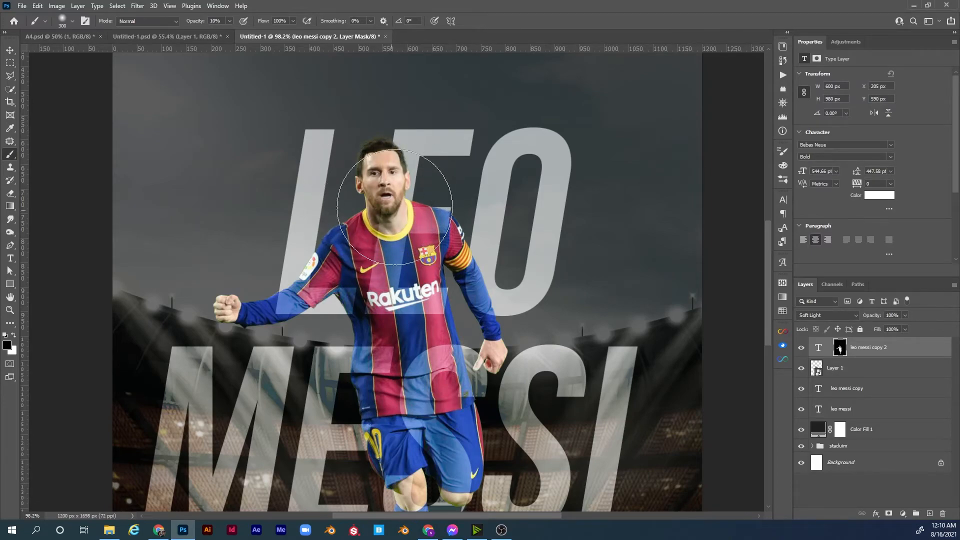
scroll(501, 200, "down", 3)
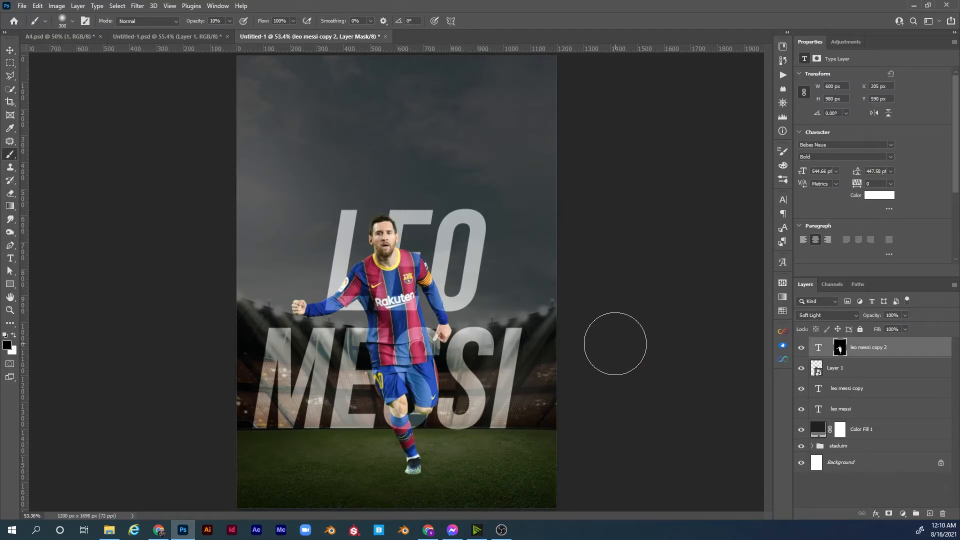
- Duplicate the title copy behind the player, flip it vertically, squash it to about 22% height and place it on the grass as a reflection
left_click(833, 390)
key("x")
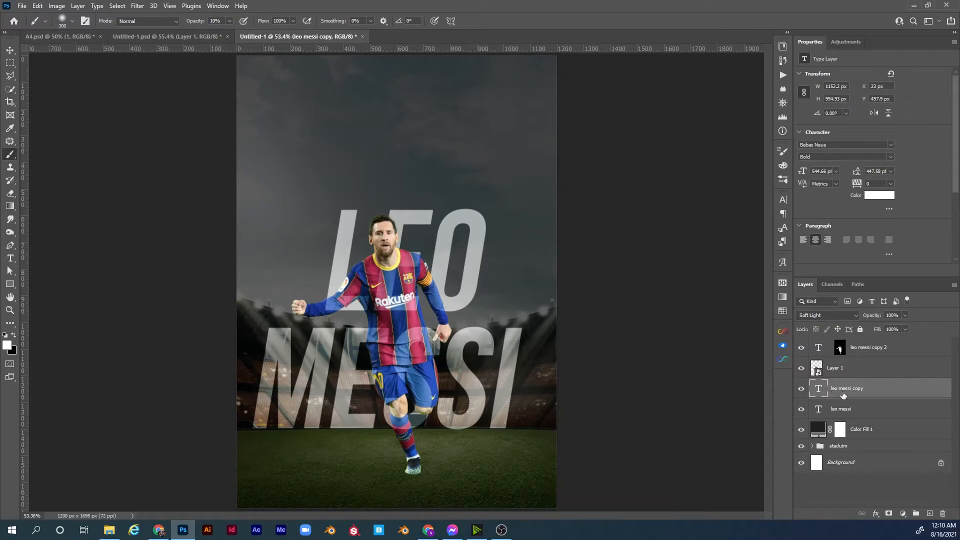
left_click_drag(847, 392, 844, 399)
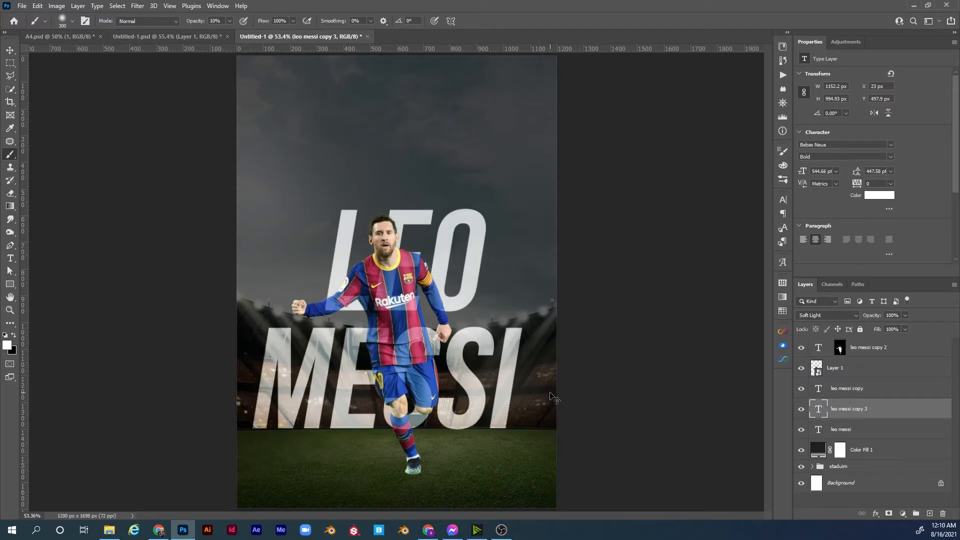
key("ctrl+t")
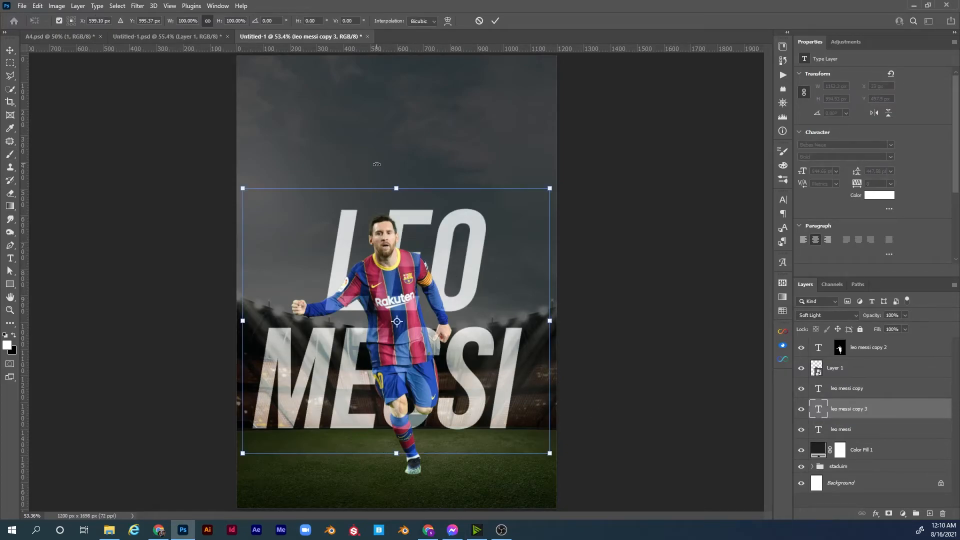
left_click_drag(400, 189, 402, 514)
left_click_drag(449, 478, 456, 460)
key("Return")
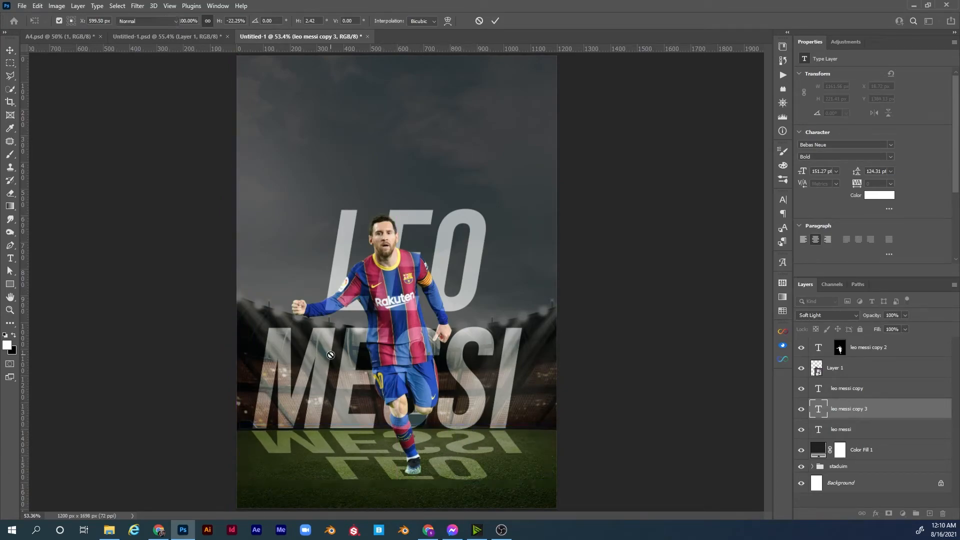
- Nudge the reflected title up and slightly right so its letters meet the base of the upright title
key("z")
left_click_drag(391, 372, 397, 395)
key("v")
key("Up")
key("Up")
key("Up")
key("Up")
key("Up")
key("Up")
key("Up")
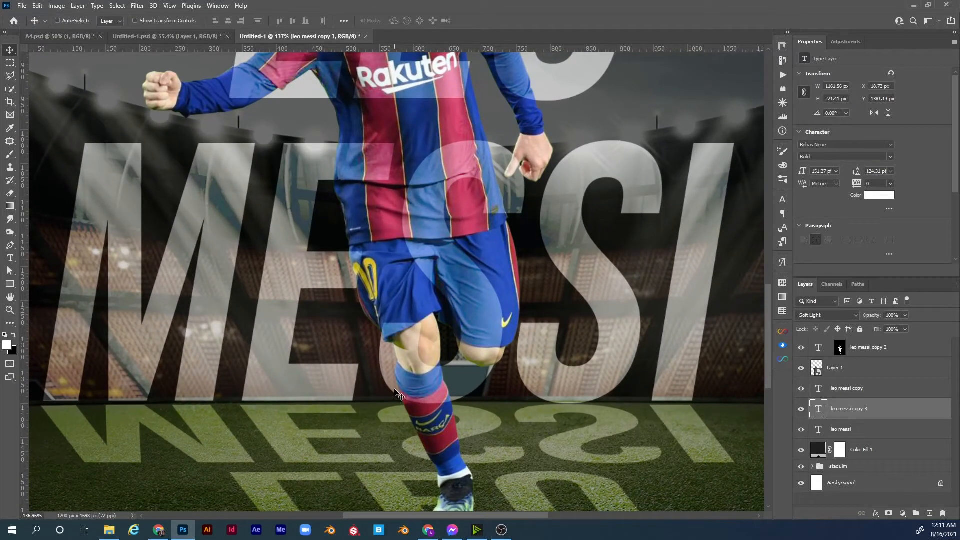
key("Right")
key("Right")
key("Up")
key("Up")
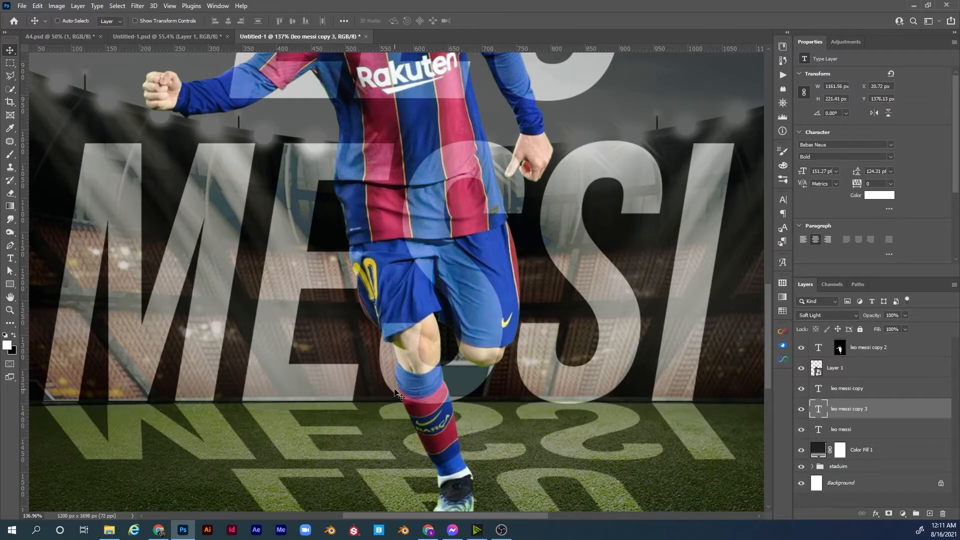
- Stretch the reflected title downward to about 136% height with a slight horizontal skew of about 1.4°
key("ctrl+0")
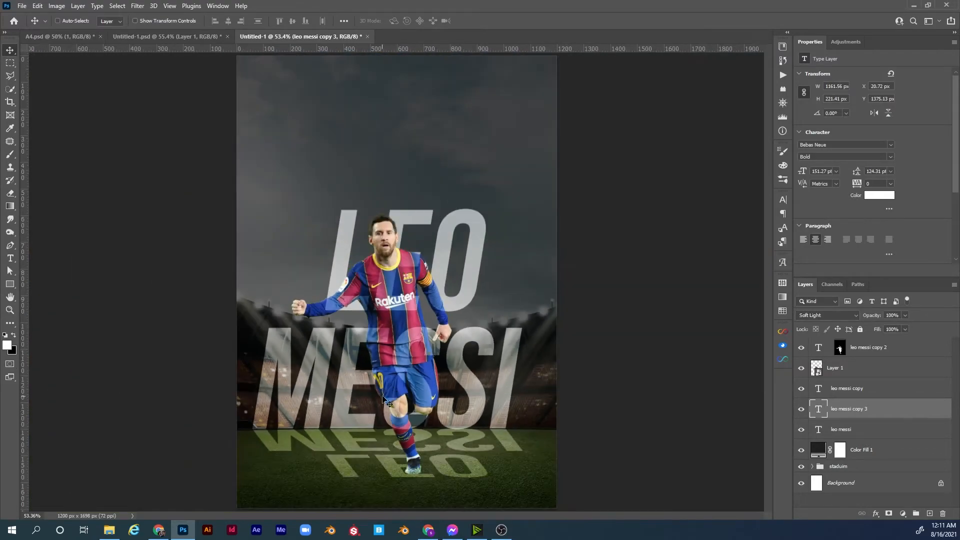
key("ctrl+t")
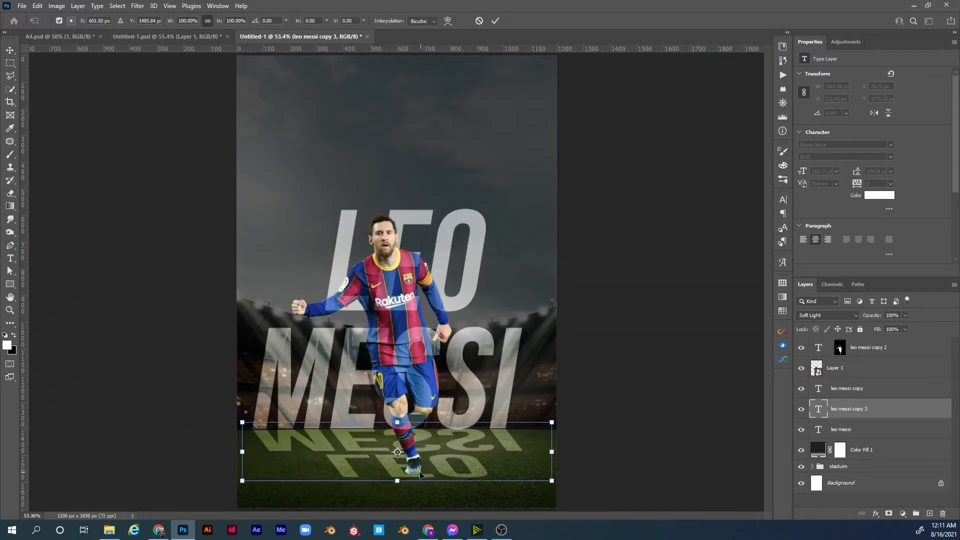
left_click_drag(397, 481, 399, 502)
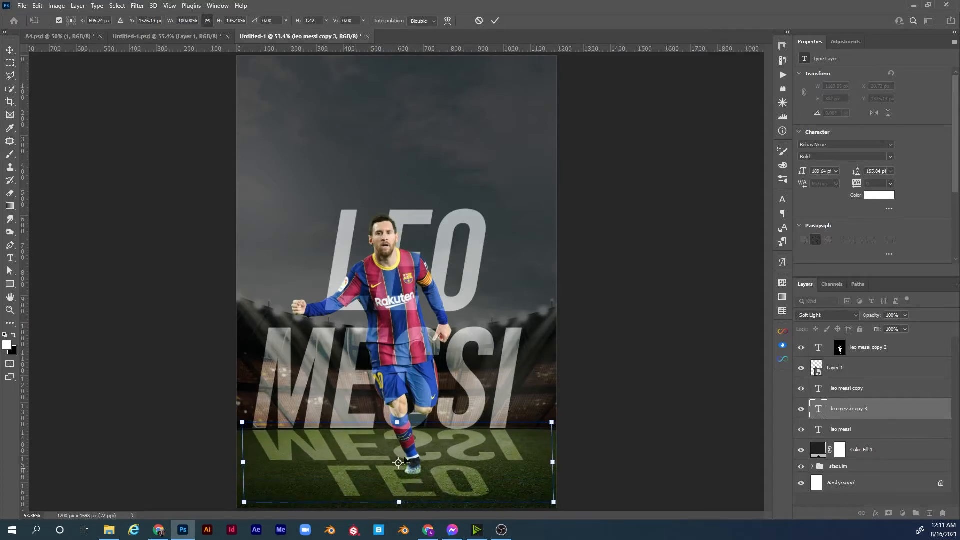
key("Return")
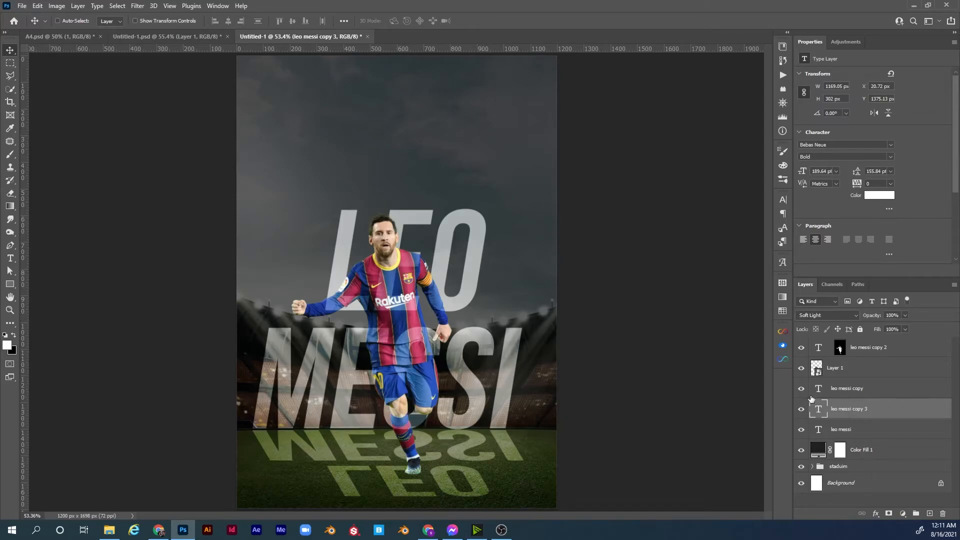
key("ctrl+t")
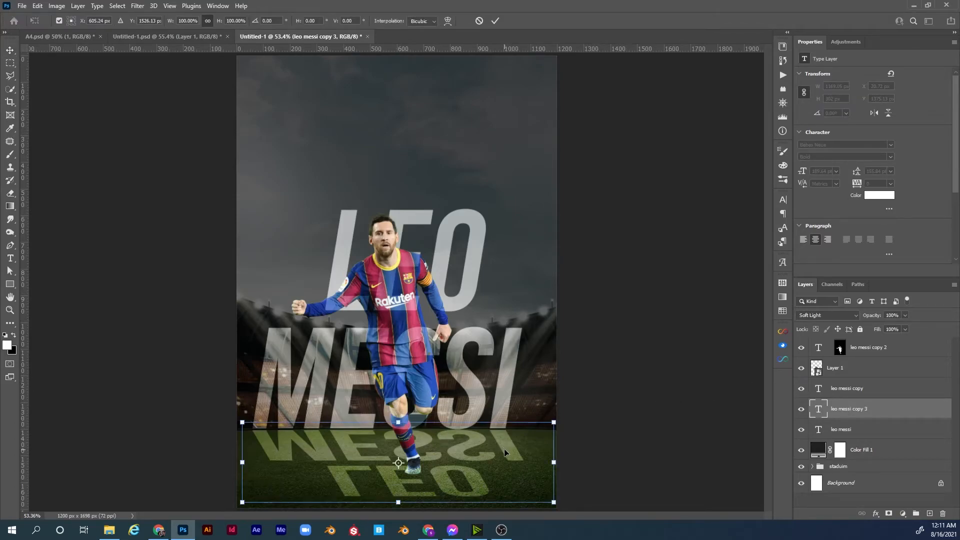
right_click(511, 444)
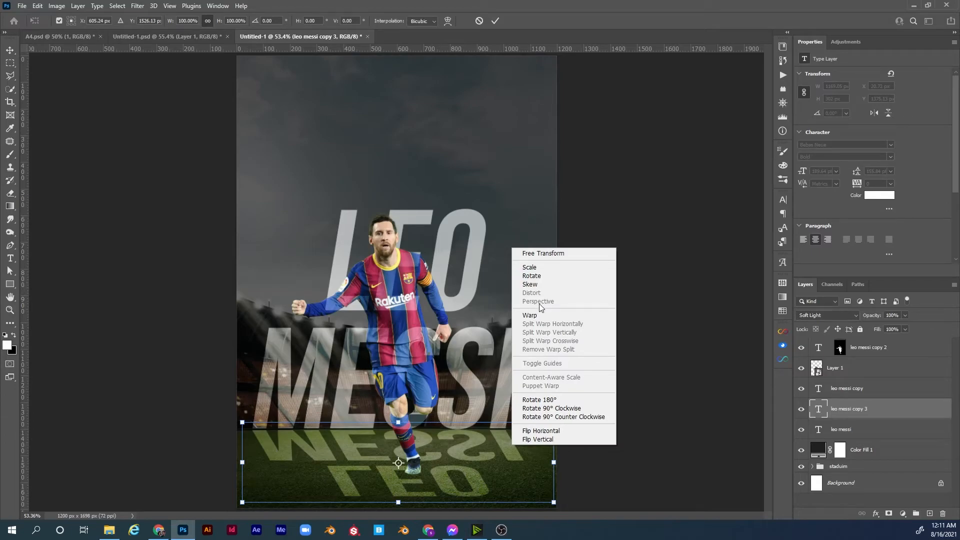
left_click(880, 414)
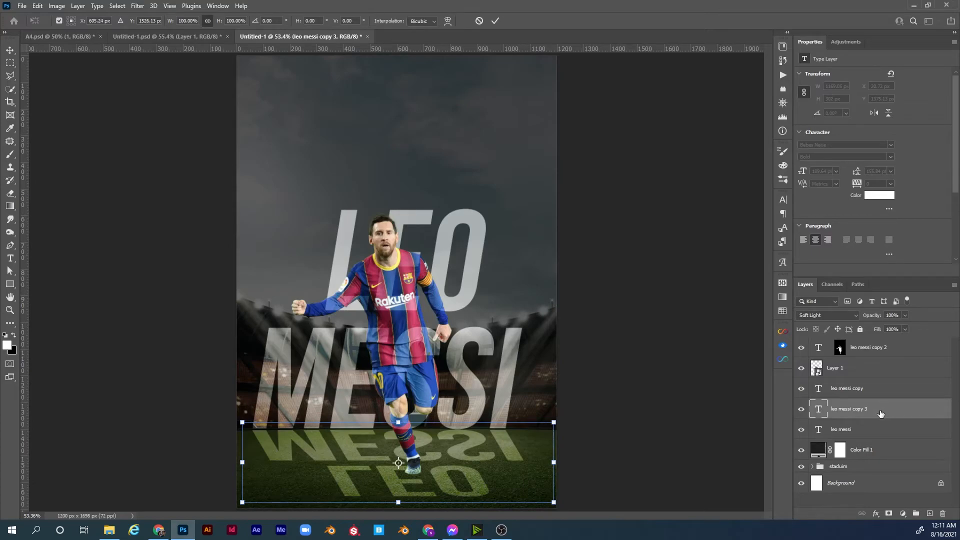
key("Return")
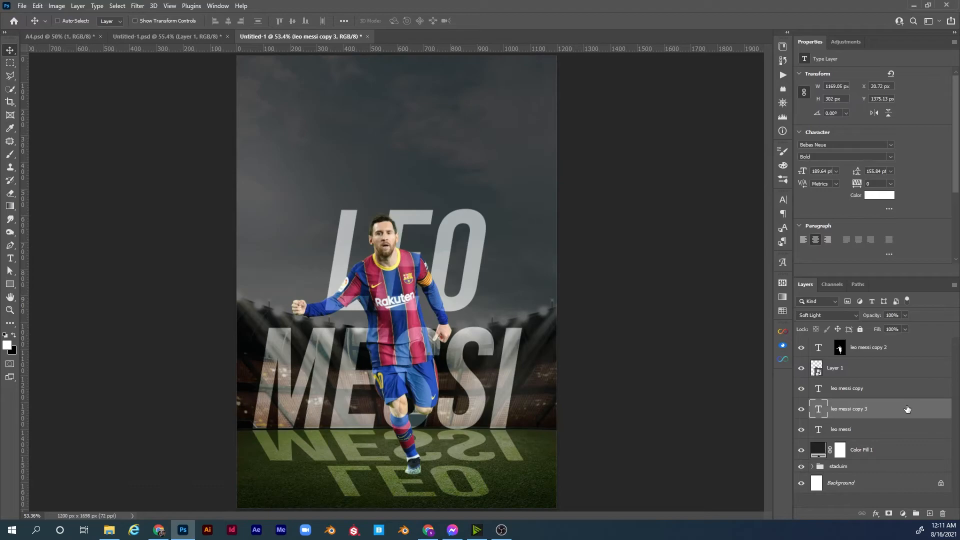
- Convert the reflected title to a smart object and widen its lower edge in Perspective to about 164% width
right_click(908, 412)
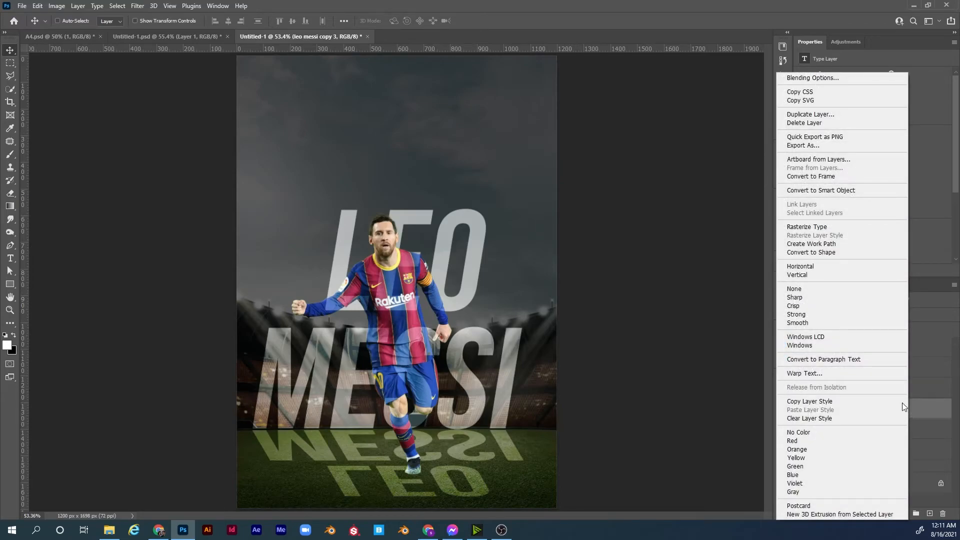
left_click(855, 192)
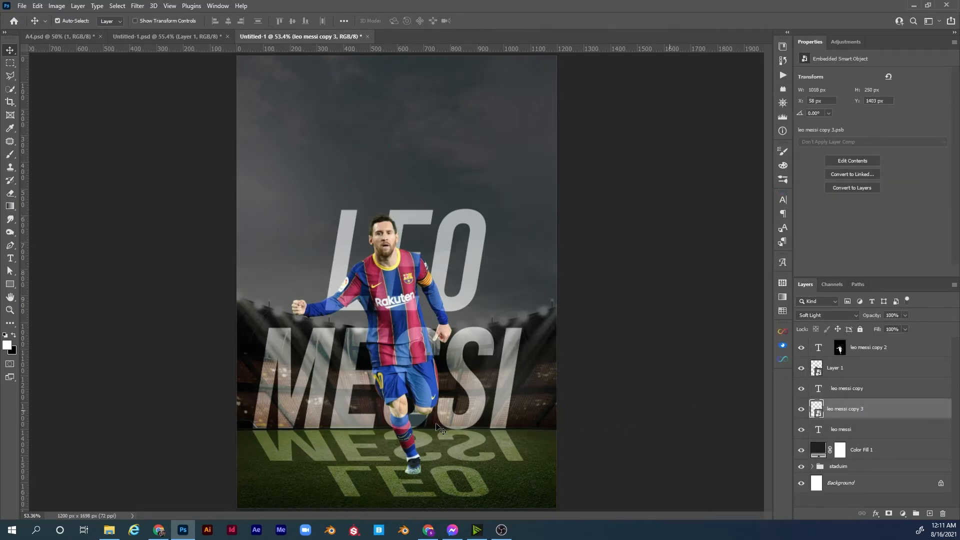
key("ctrl+t")
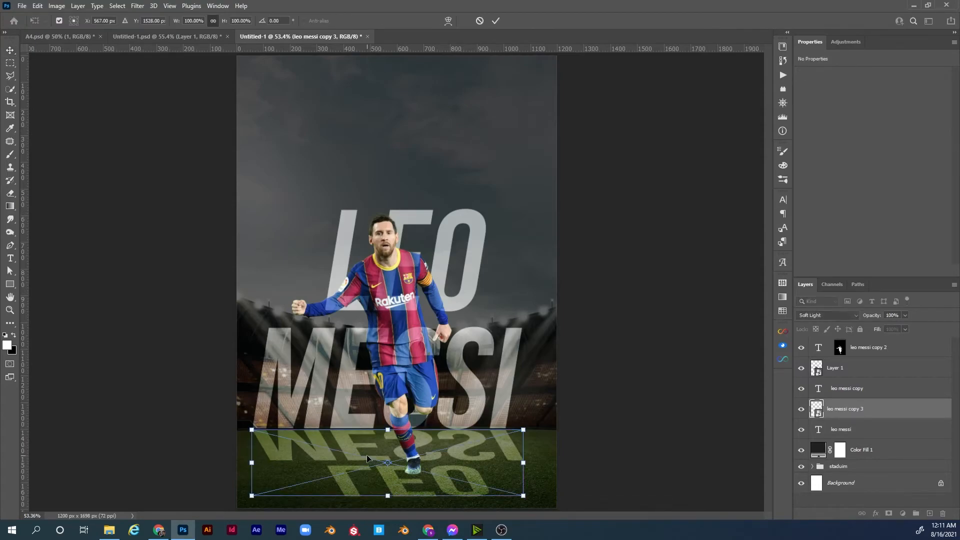
right_click(366, 452)
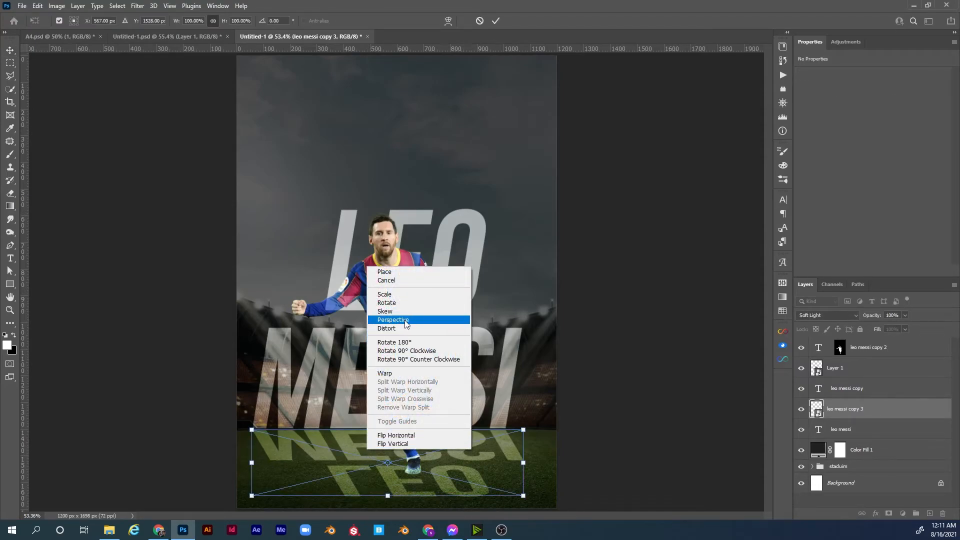
left_click(430, 435)
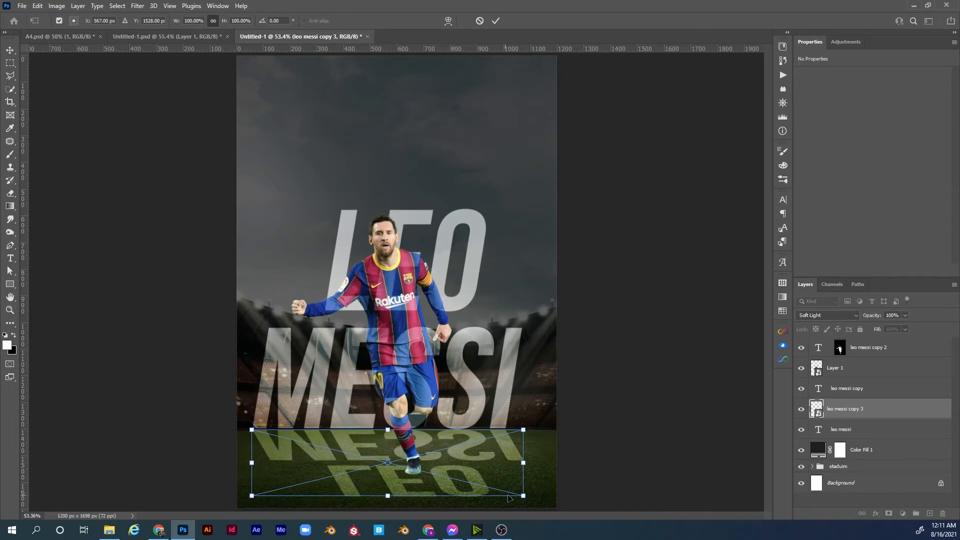
left_click_drag(525, 497, 612, 496)
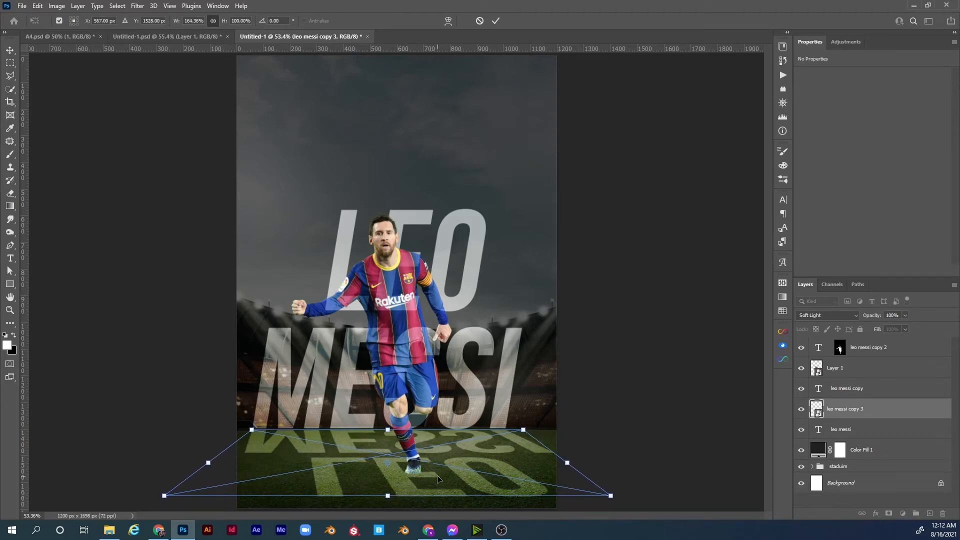
key("Return")
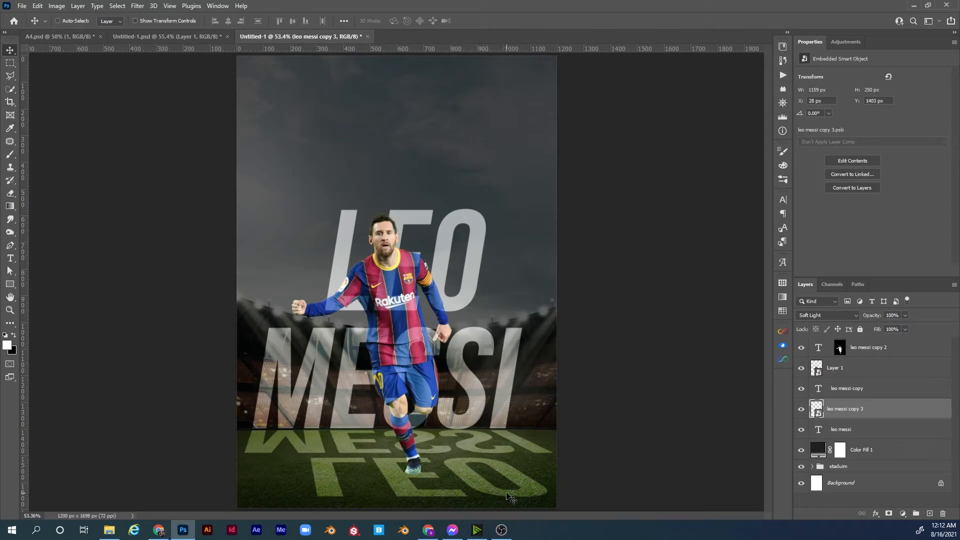
- Add a layer mask to the reflected title and fade its lower letters into the grass with the Black, White linear gradient
left_click(888, 514)
key("x")
left_click(10, 206)
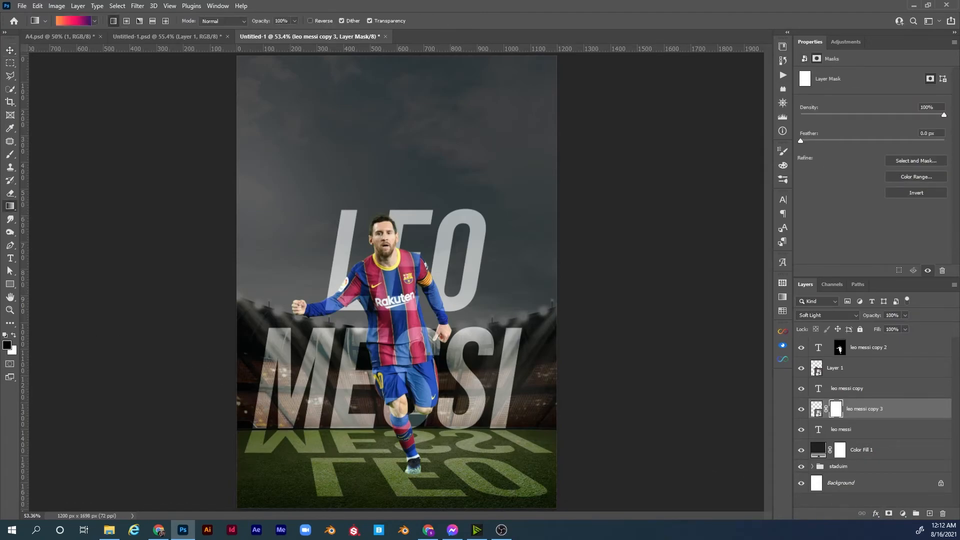
left_click(75, 21)
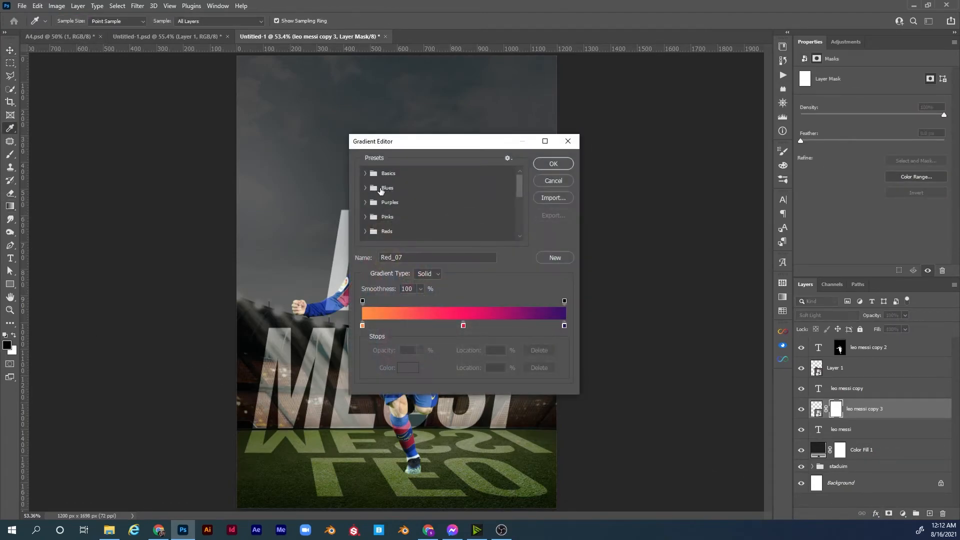
left_click(366, 174)
left_click(410, 189)
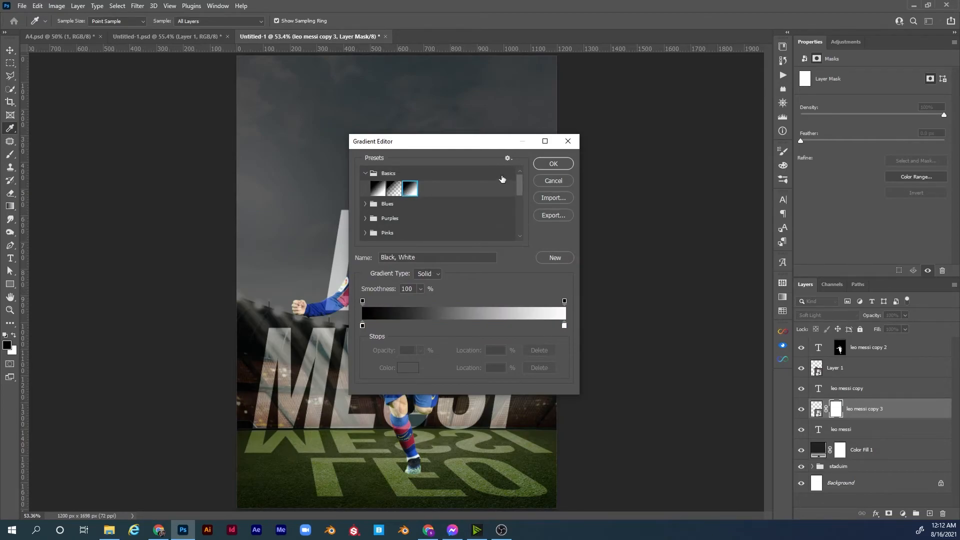
left_click(548, 166)
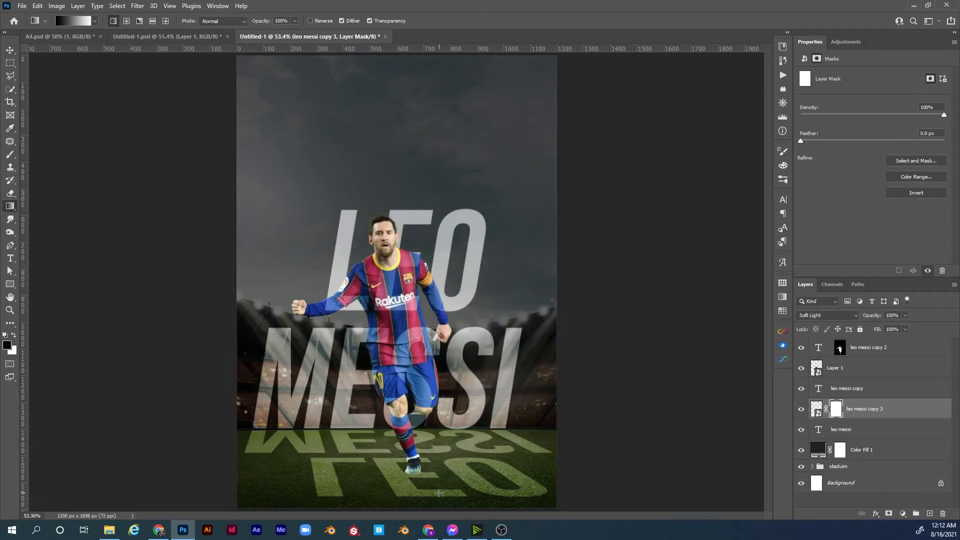
left_click_drag(438, 499, 433, 470)
left_click_drag(439, 433, 425, 429)
left_click_drag(429, 499, 432, 429)
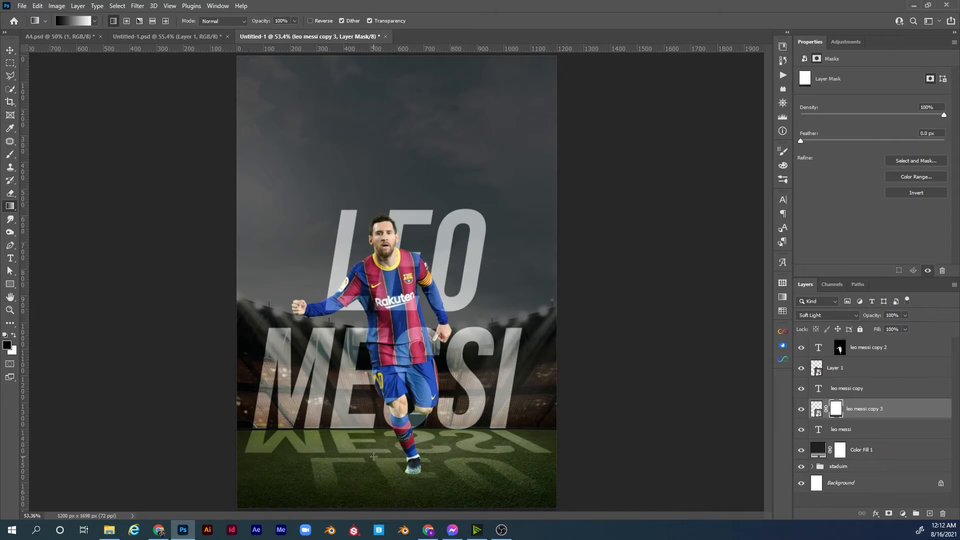
- Blend the reflected title into the grass texture by splitting the Blend If Underlying Layer black slider to 0 / 86
left_click(816, 409)
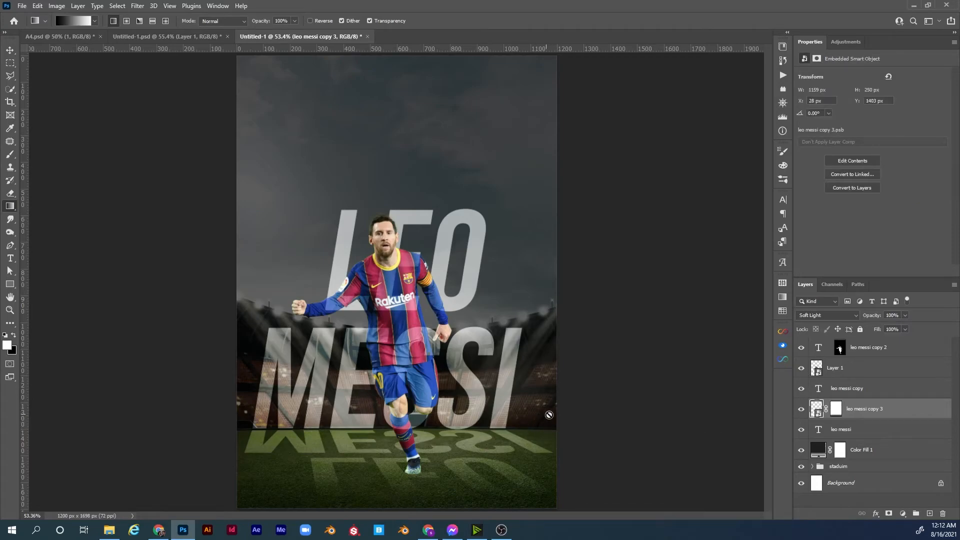
key("z")
left_click_drag(500, 437, 655, 393)
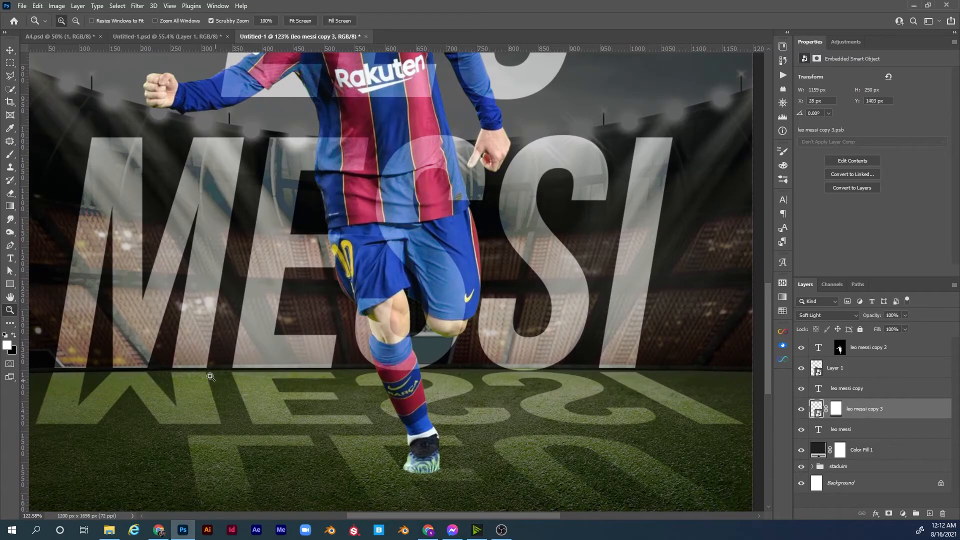
left_click_drag(200, 407, 220, 405)
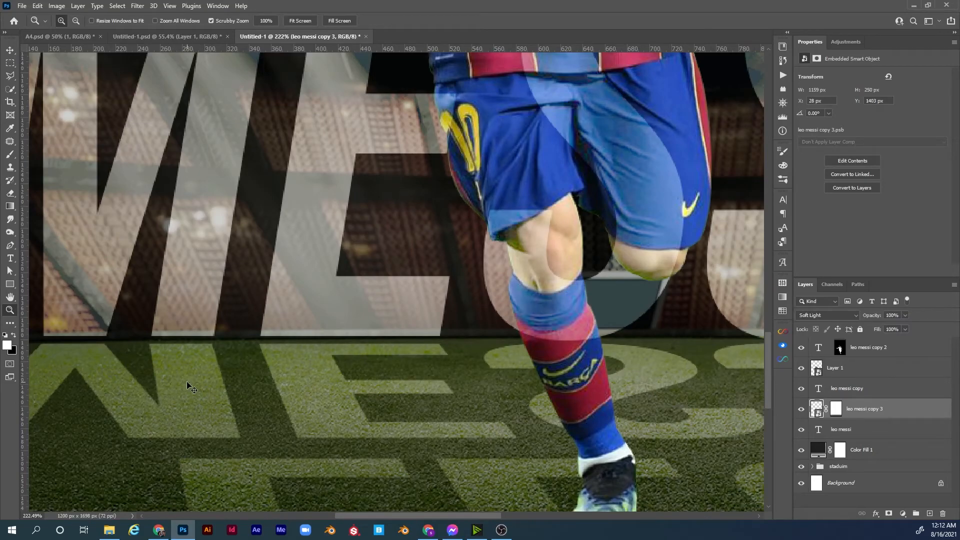
double_click(911, 411)
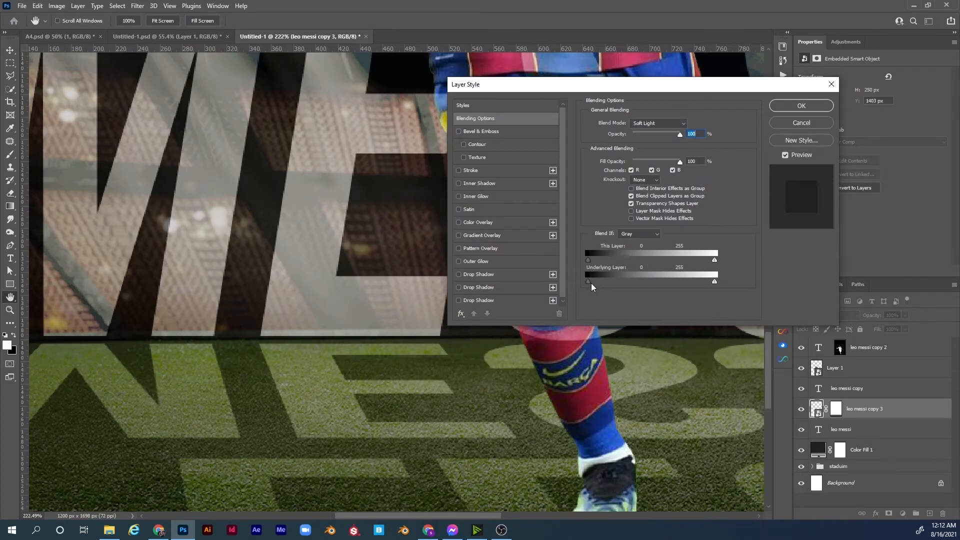
key("alt")
left_click_drag(590, 285, 624, 286)
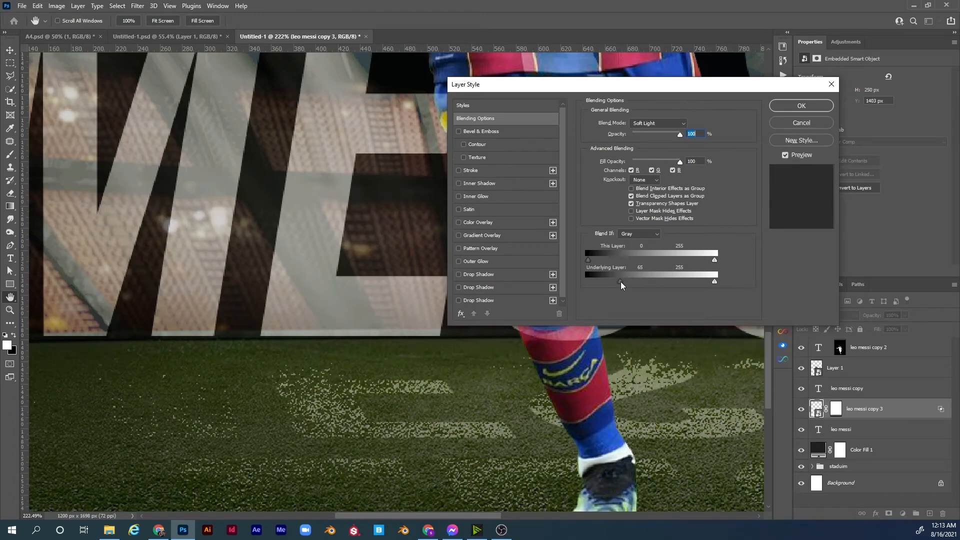
mouse_move(621, 285)
left_mouse_down()
mouse_move(586, 285)
mouse_move(632, 283)
left_mouse_up()
left_click(801, 105)
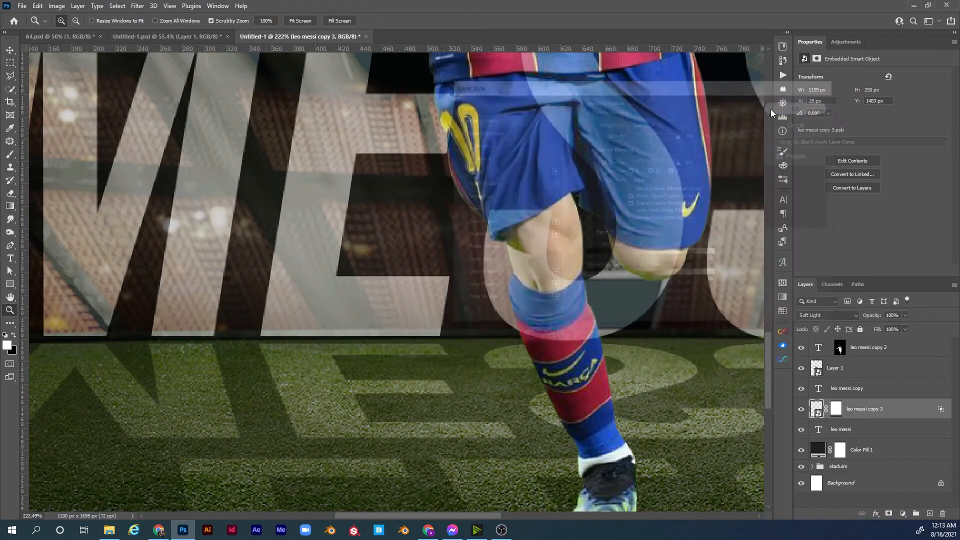
- Lower the split half of the reflection's Underlying Layer black slider to 57
key("ctrl+0")
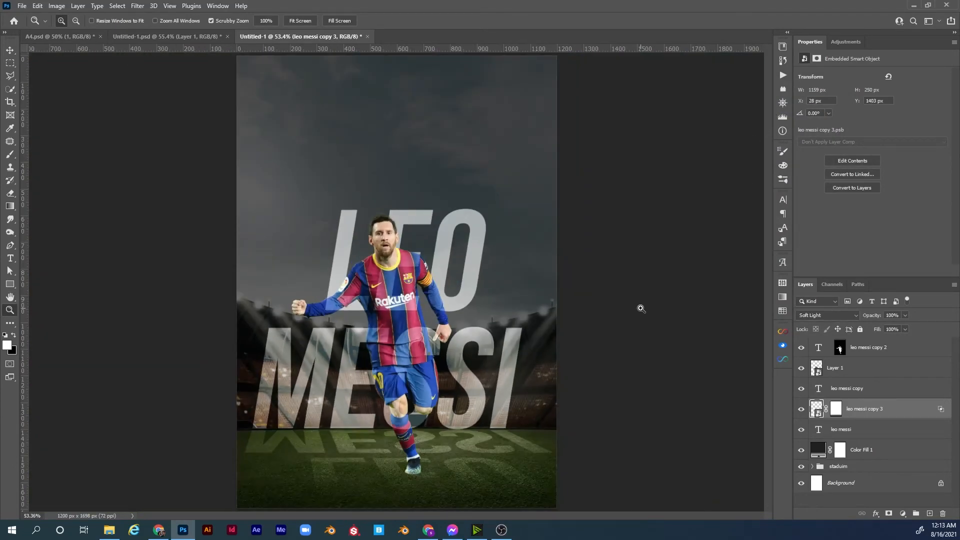
left_click_drag(492, 445, 516, 437)
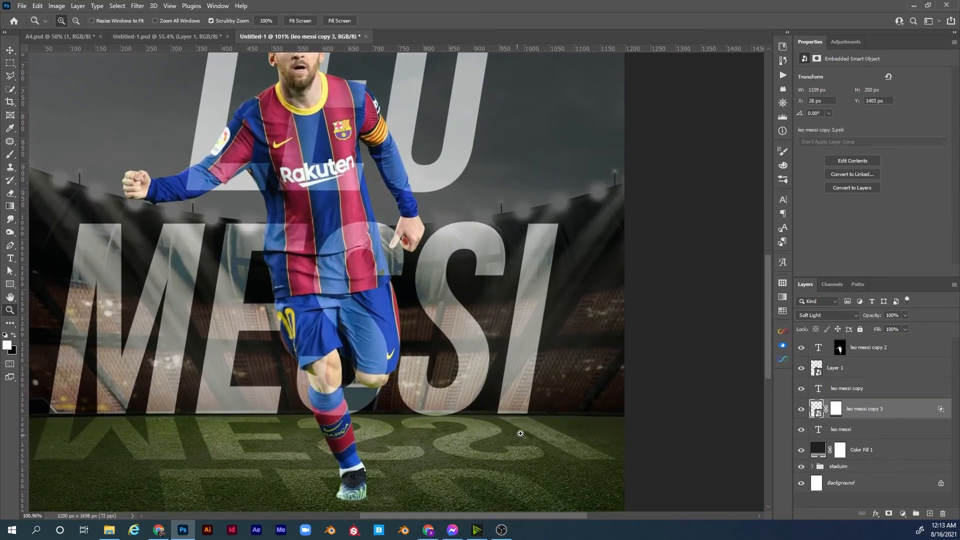
double_click(900, 411)
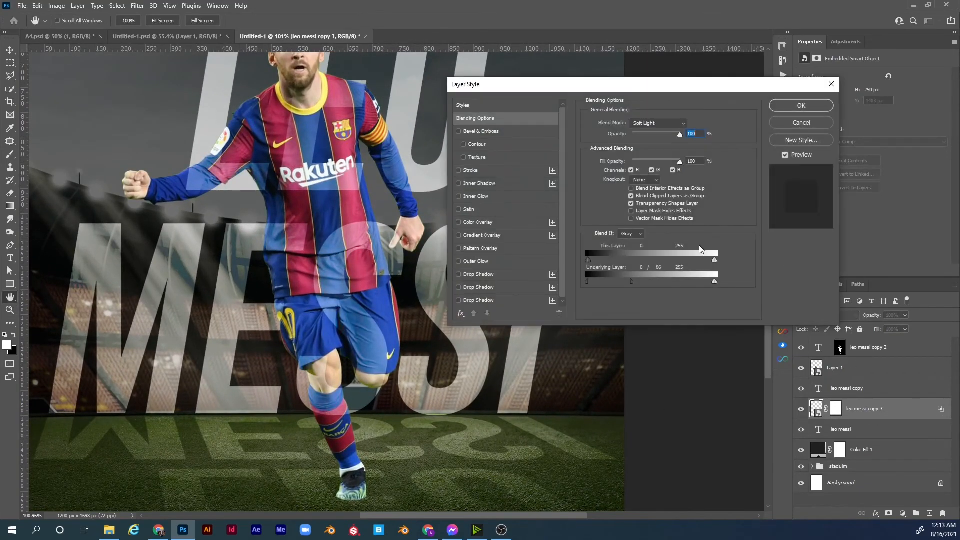
mouse_move(633, 285)
left_mouse_down()
mouse_move(588, 284)
mouse_move(624, 285)
mouse_move(615, 286)
left_mouse_up()
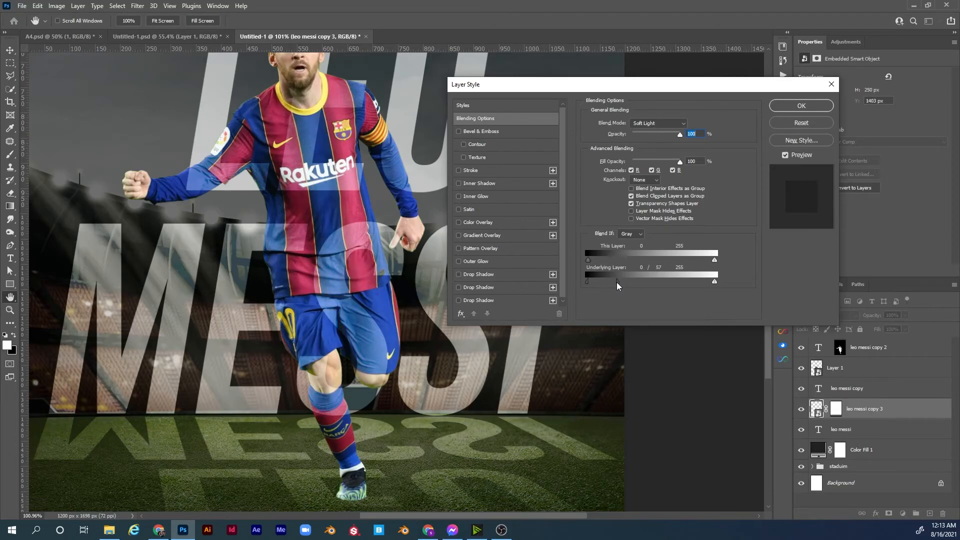
left_click(794, 107)
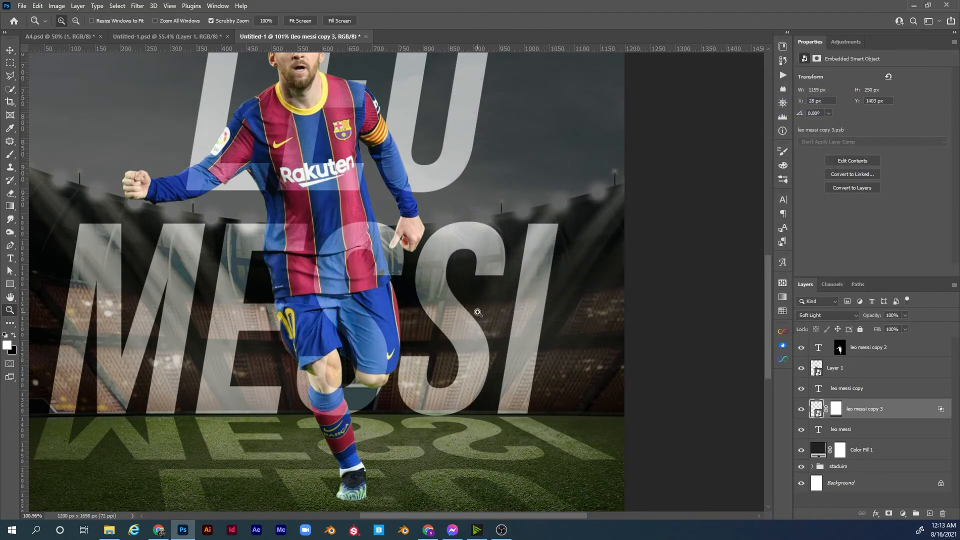
- Apply a Gaussian Blur with a 3.4-pixel radius to the reflected title
left_click_drag(456, 418, 488, 336)
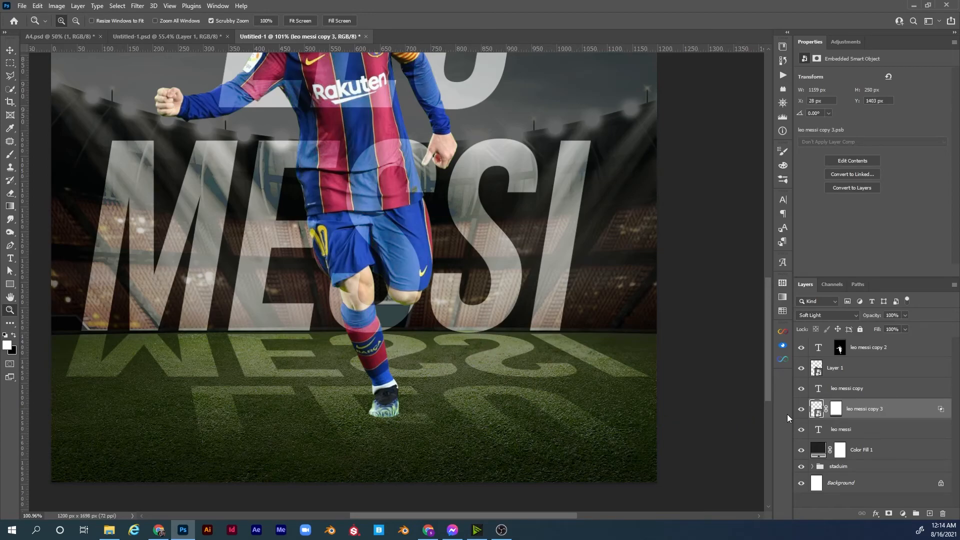
left_click(137, 6)
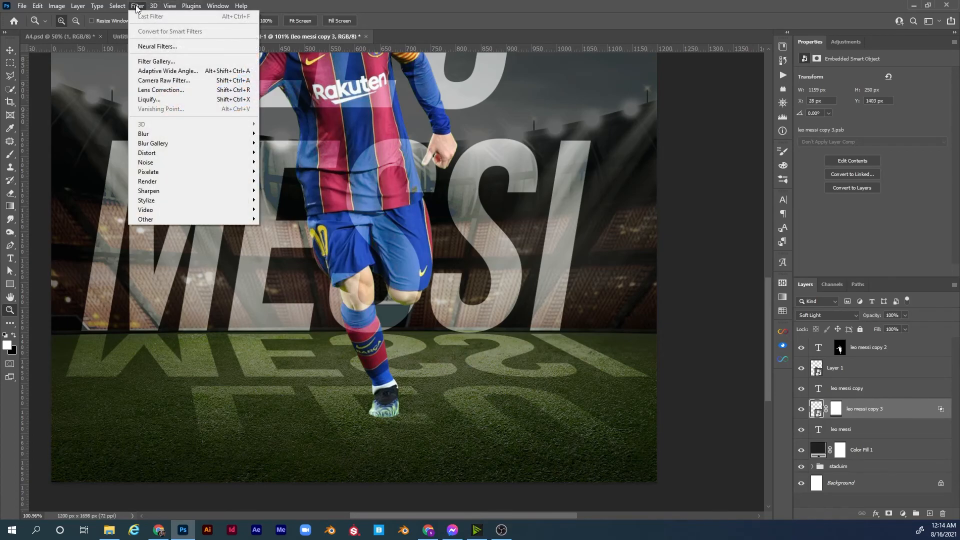
mouse_move(227, 135)
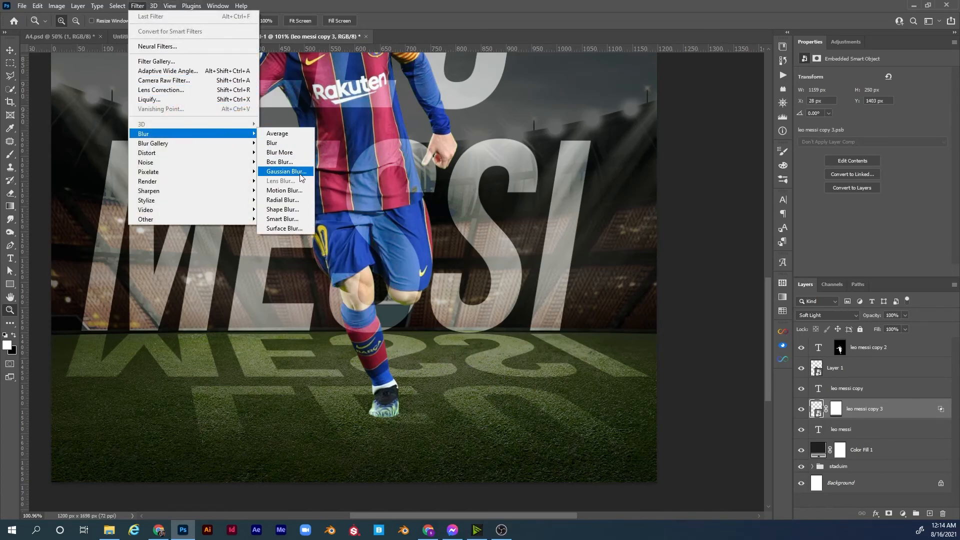
left_click(287, 171)
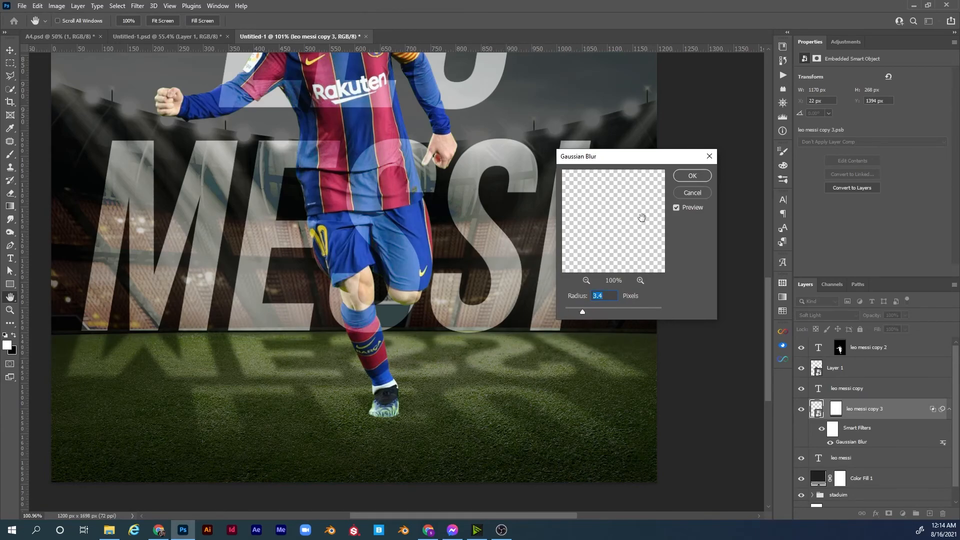
left_click(692, 175)
key("z")
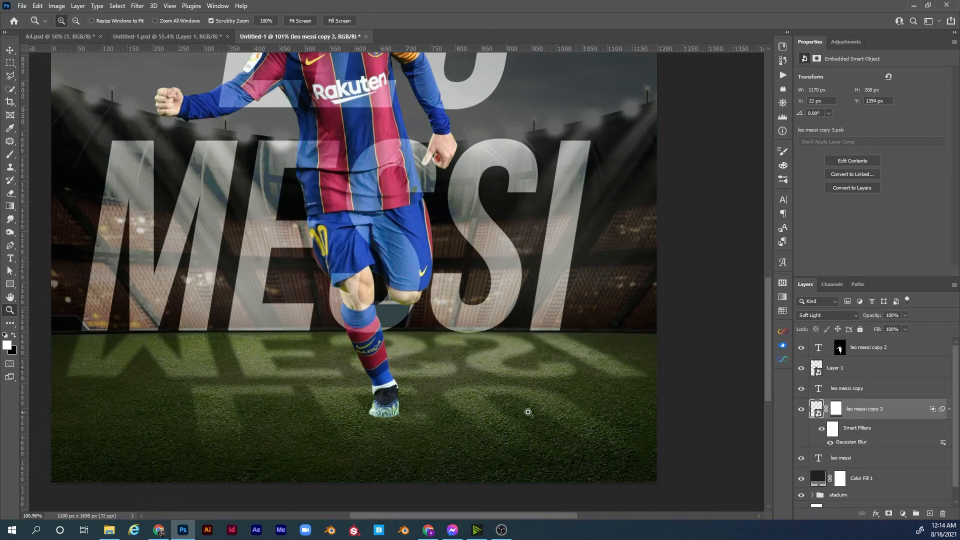
- Draw a black-to-white gradient down the reflection's smart filter mask so the blur strengthens away from the upright title, and check its effect up close
left_click(834, 433)
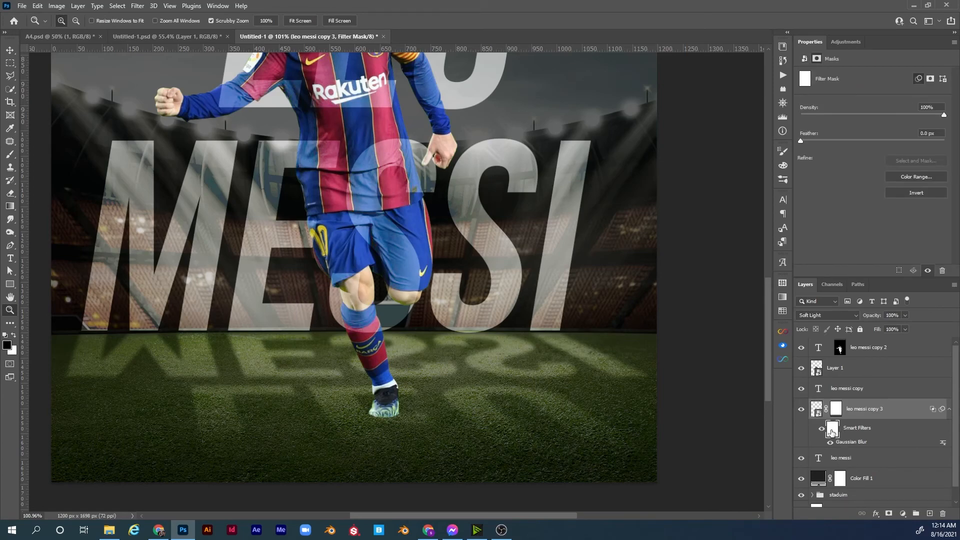
key("g")
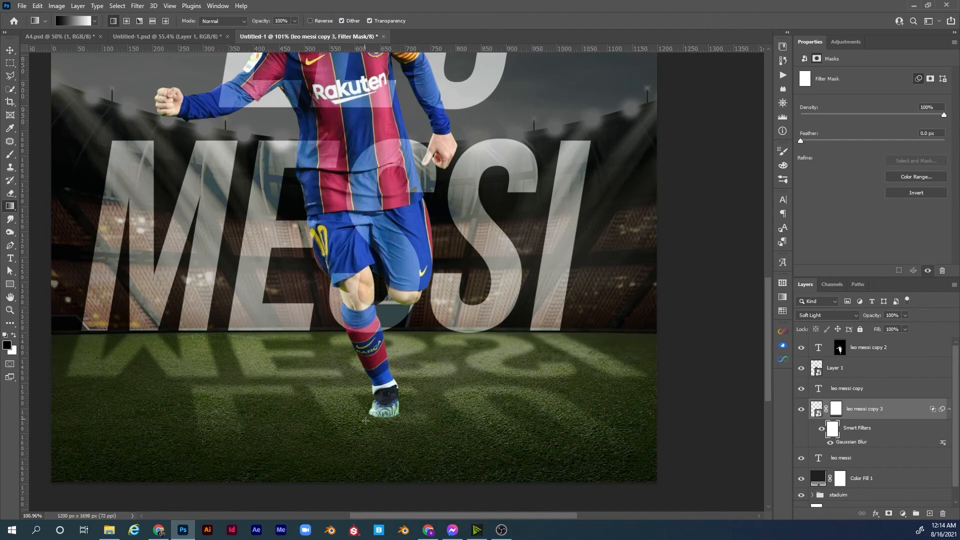
left_click_drag(382, 456, 379, 334)
left_click_drag(371, 333, 385, 442)
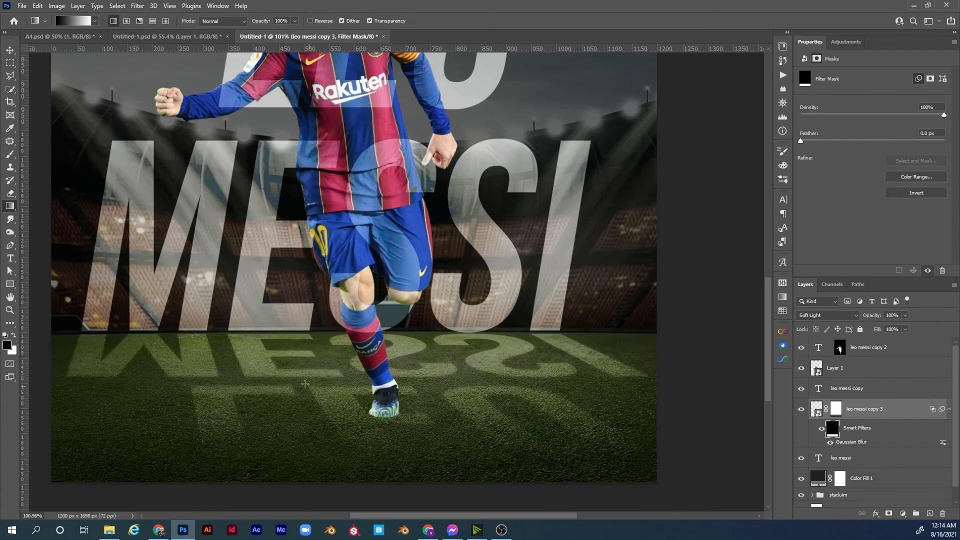
key("z")
left_click_drag(85, 358, 214, 282)
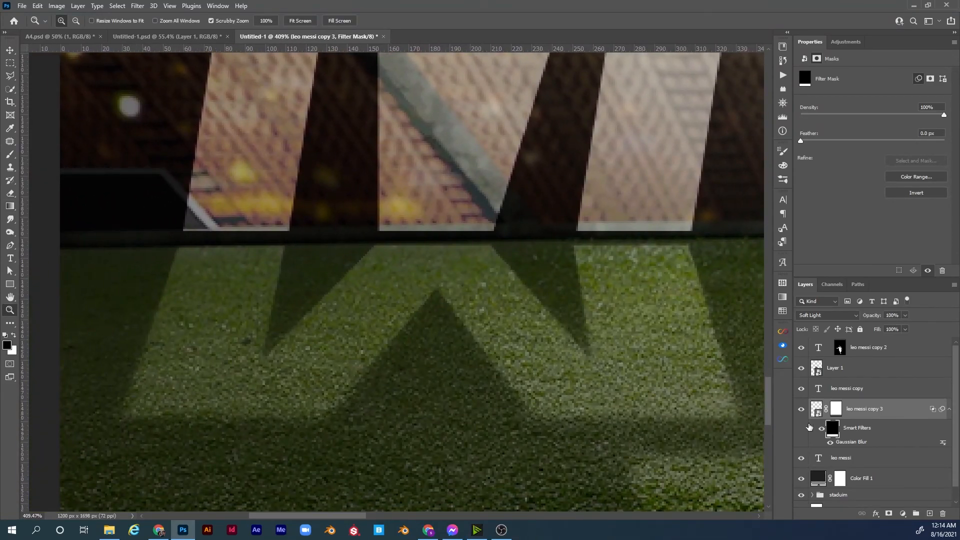
left_click(821, 430)
left_click(820, 430)
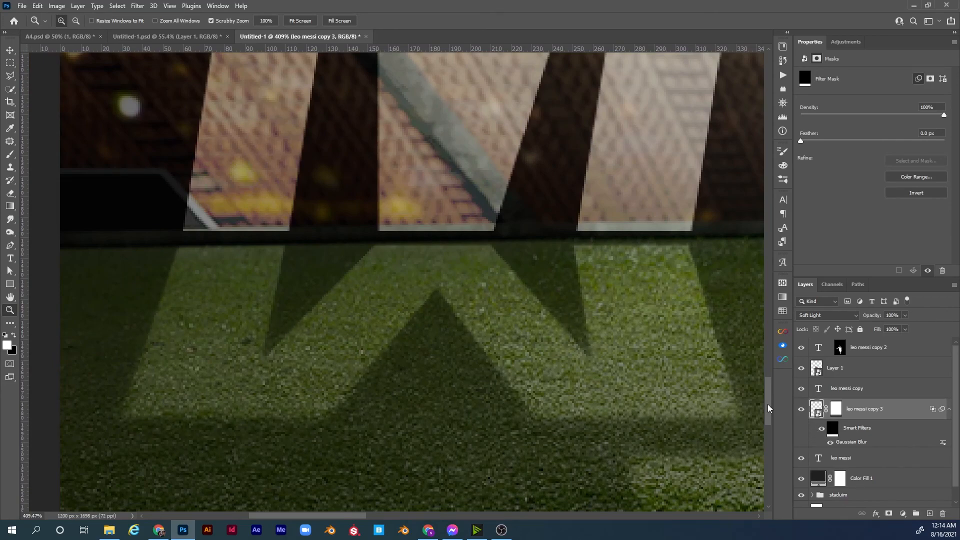
key("ctrl+0")
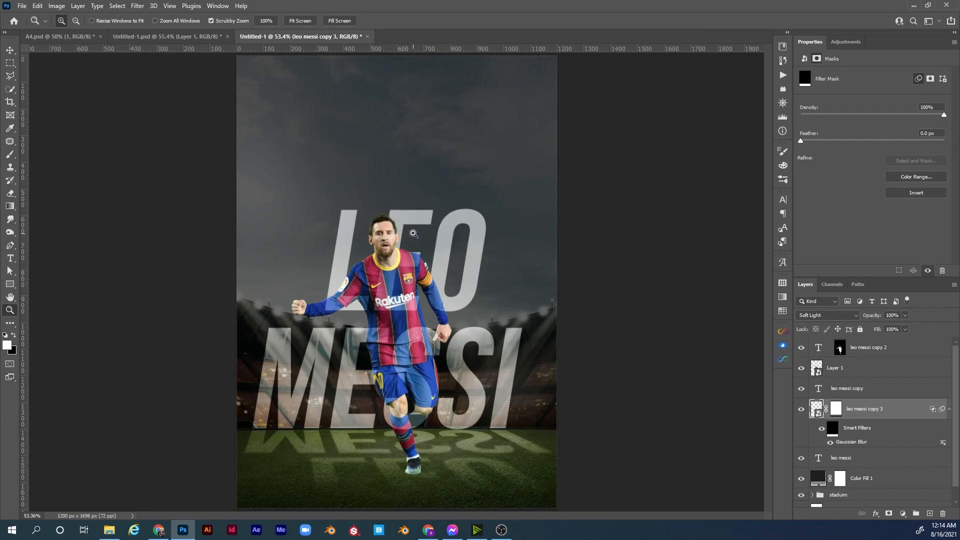
- Switch to the finished poster Untitled-1.psd and examine the lighting on the player's shirt and arms up close
key("ctrl+shift+Tab")
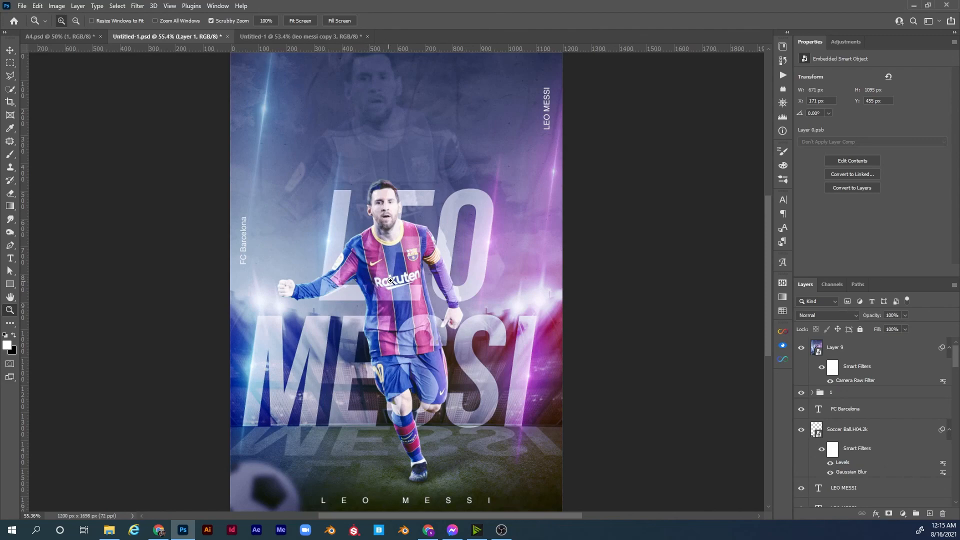
left_click_drag(415, 274, 453, 235)
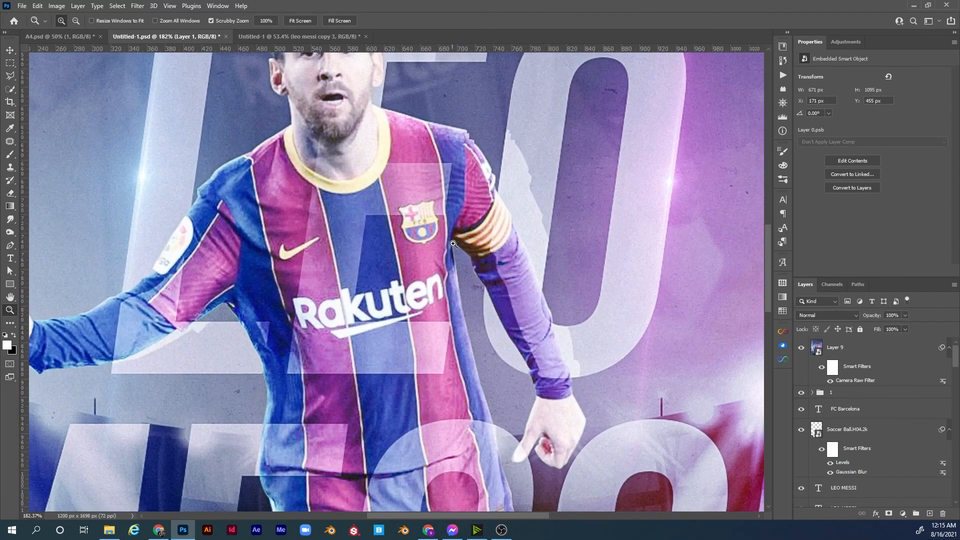
left_click_drag(448, 305, 405, 251)
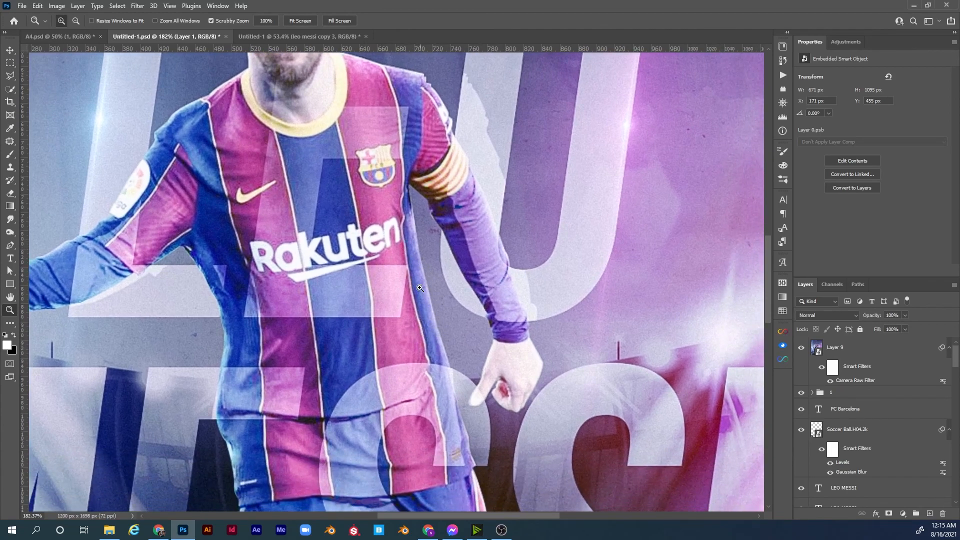
left_click_drag(431, 284, 476, 296)
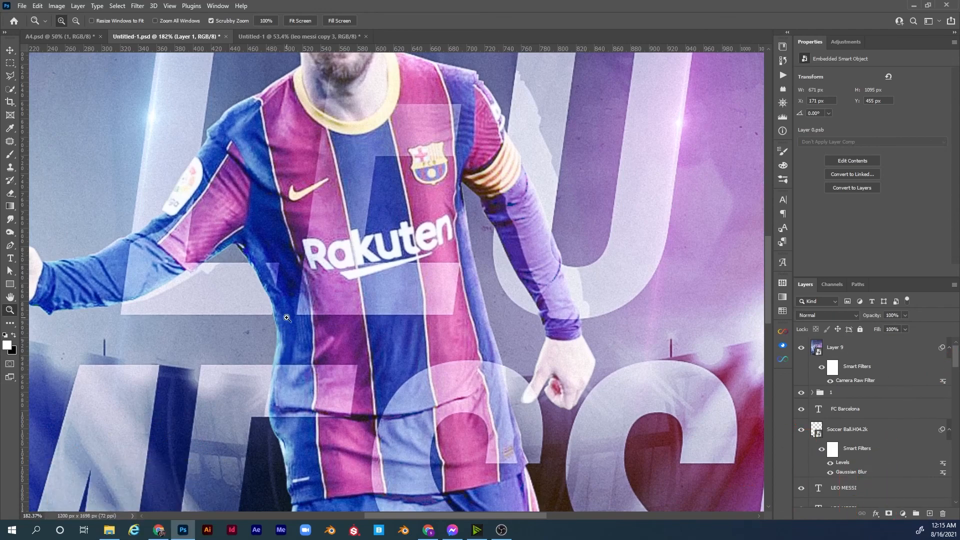
left_click_drag(356, 296, 372, 382)
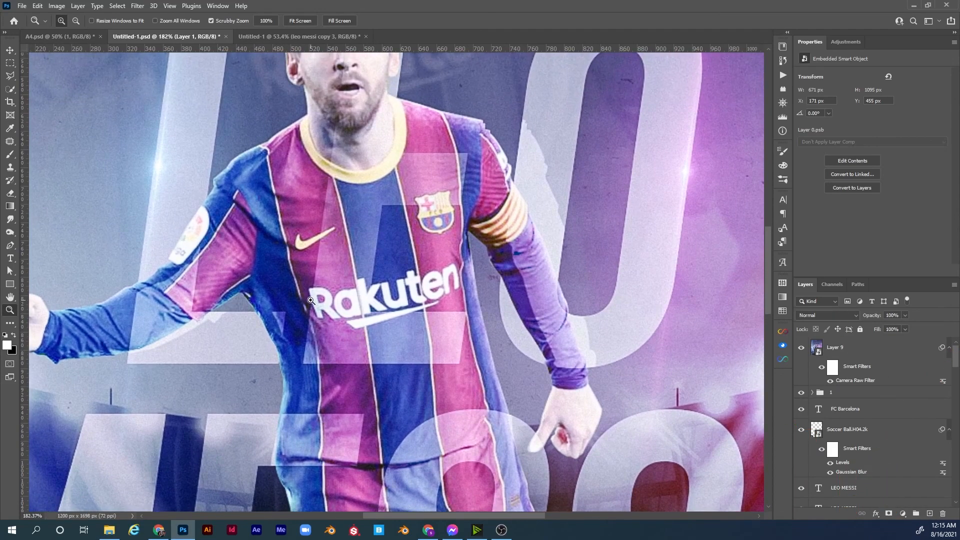
key("ctrl+0")
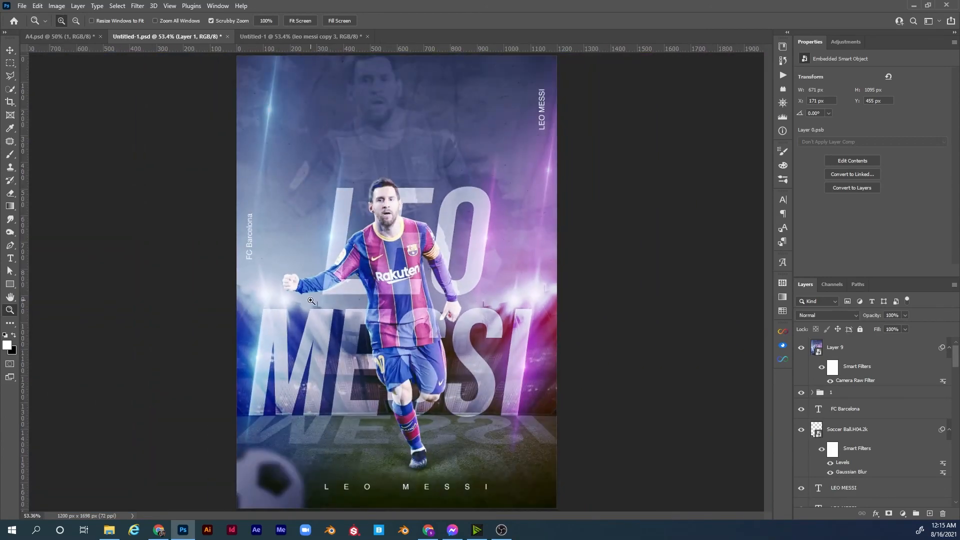